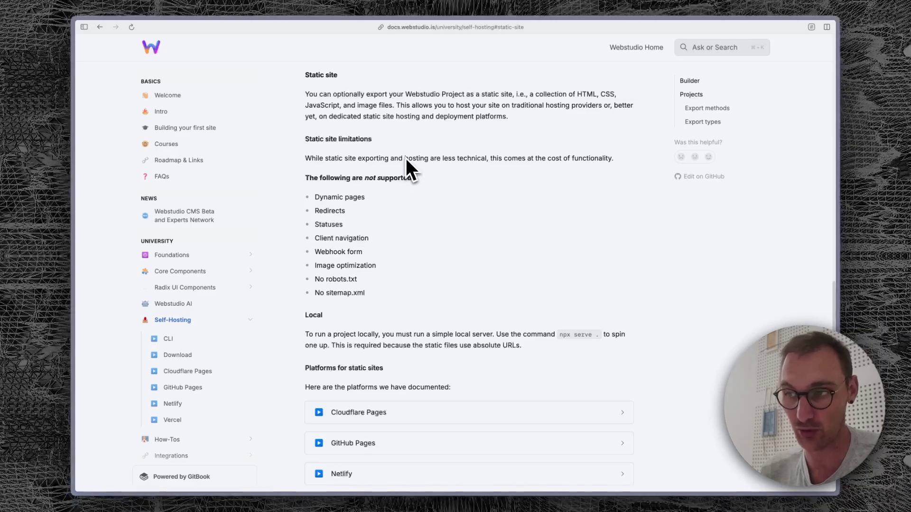
- Highlight the unsupported-features intro and the Dynamic pages, Webhook form and robots.txt/sitemap.xml limitations
scroll(452, 240, "down", 1)
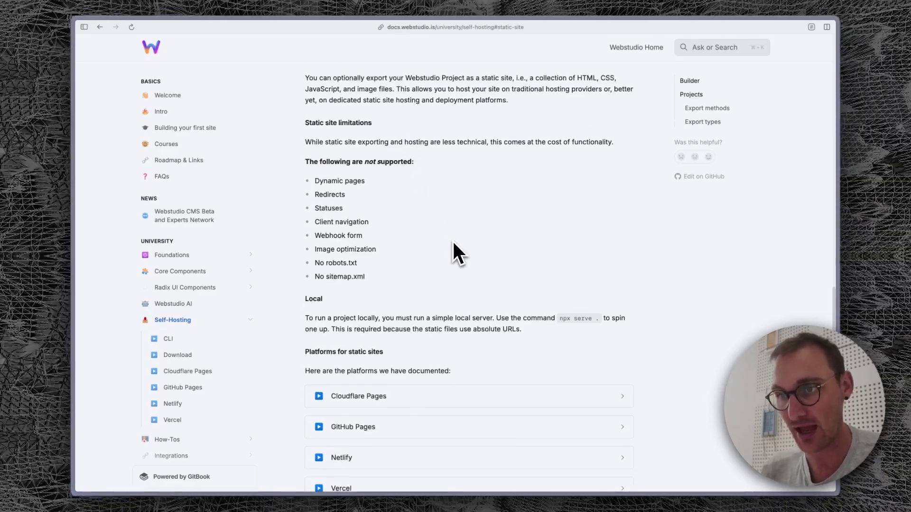
left_click_drag(304, 161, 434, 171)
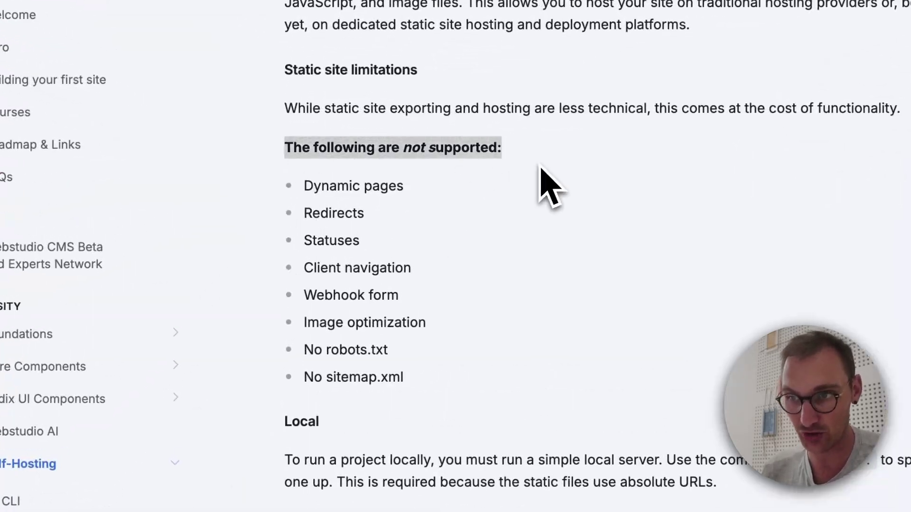
left_click_drag(314, 188, 392, 200)
left_click(325, 213)
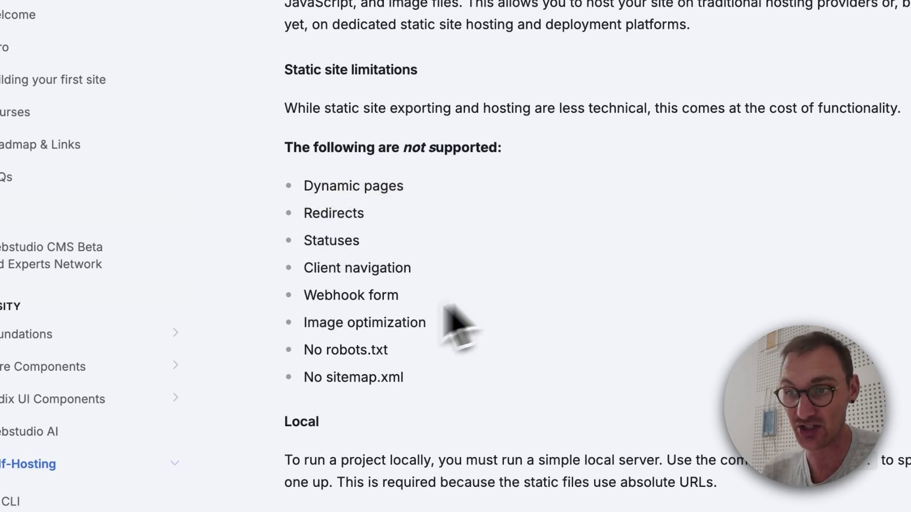
left_click_drag(308, 303, 557, 306)
left_click(317, 334)
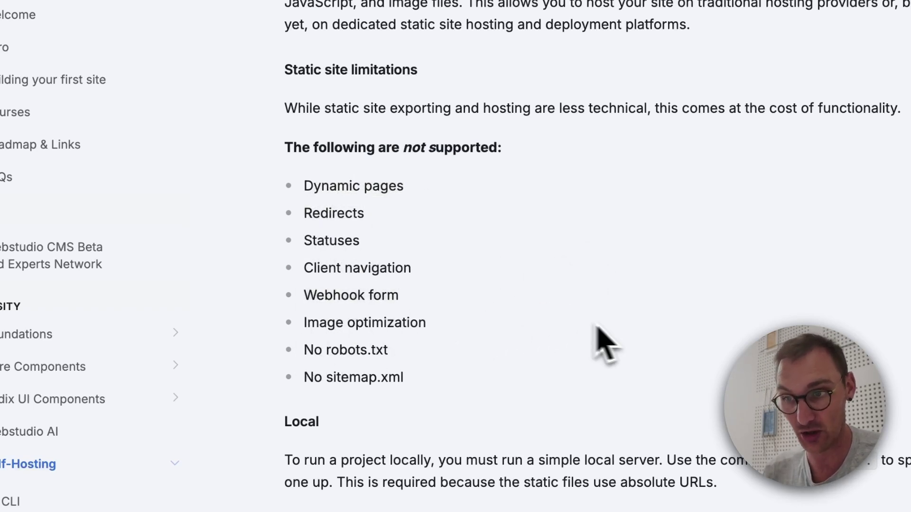
left_click_drag(444, 365, 408, 365)
- Highlight the No robots.txt limitation, then scroll down to the documented static hosting platforms
scroll(458, 407, "down", 1)
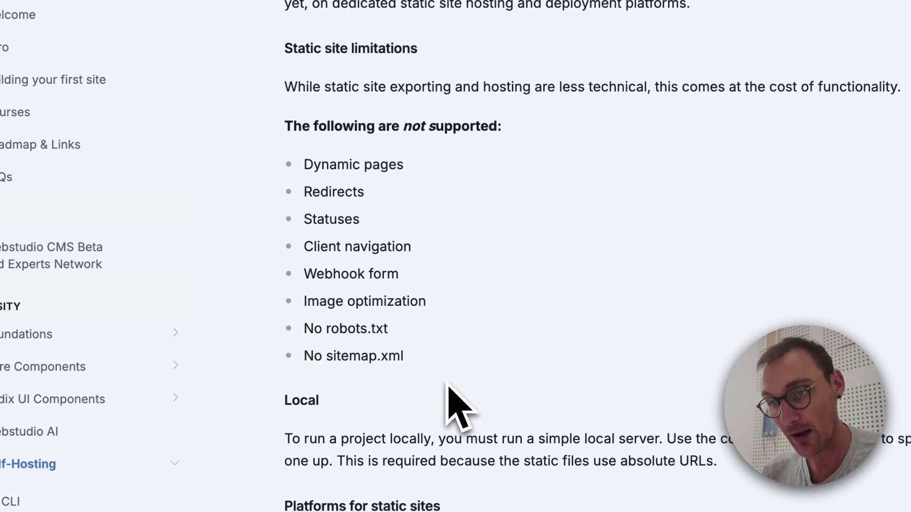
left_click_drag(302, 327, 488, 350)
left_click(434, 372)
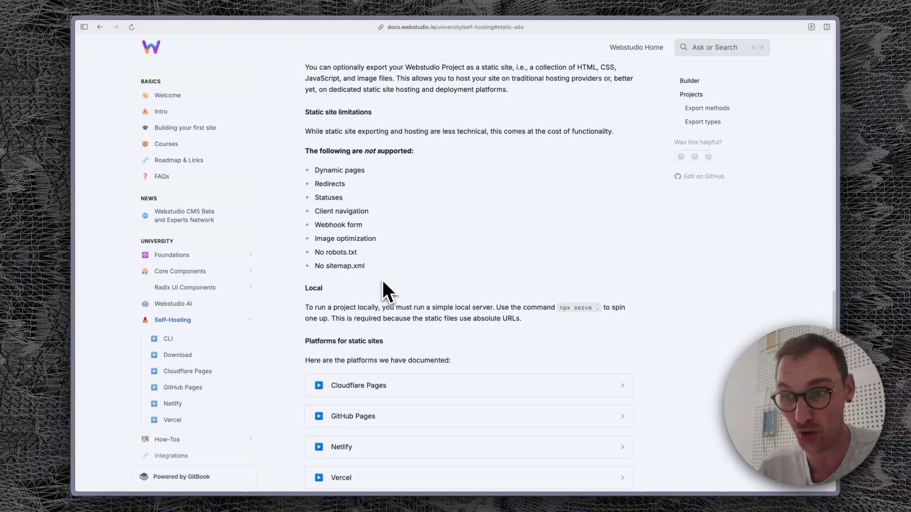
left_click_drag(314, 253, 425, 259)
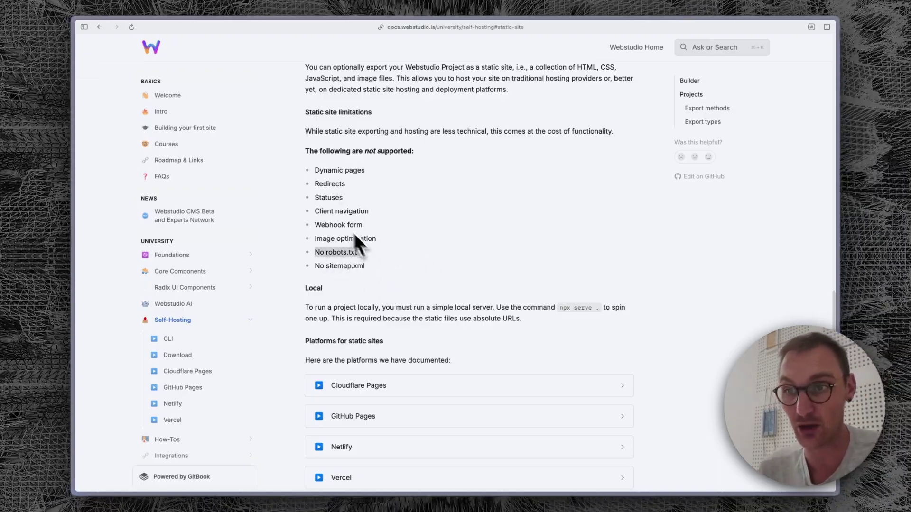
left_click(360, 213)
scroll(359, 213, "down", 4)
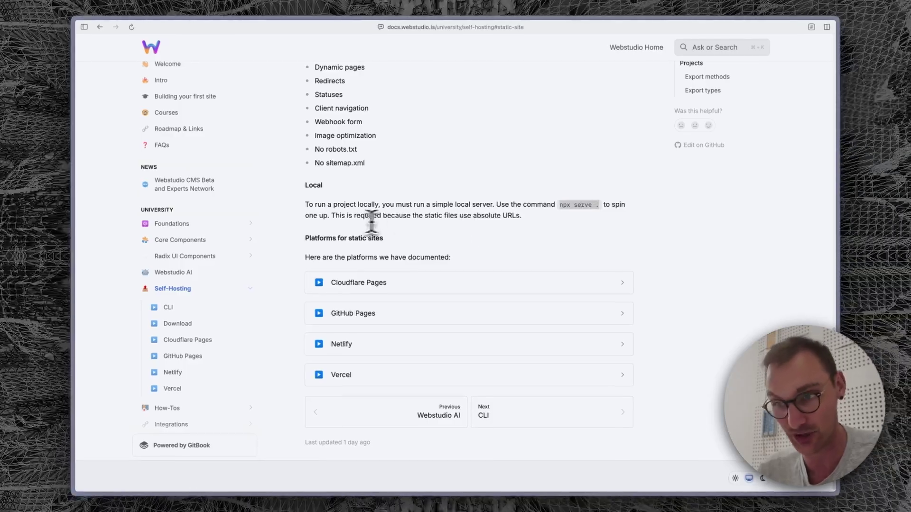
scroll(401, 256, "down", 1)
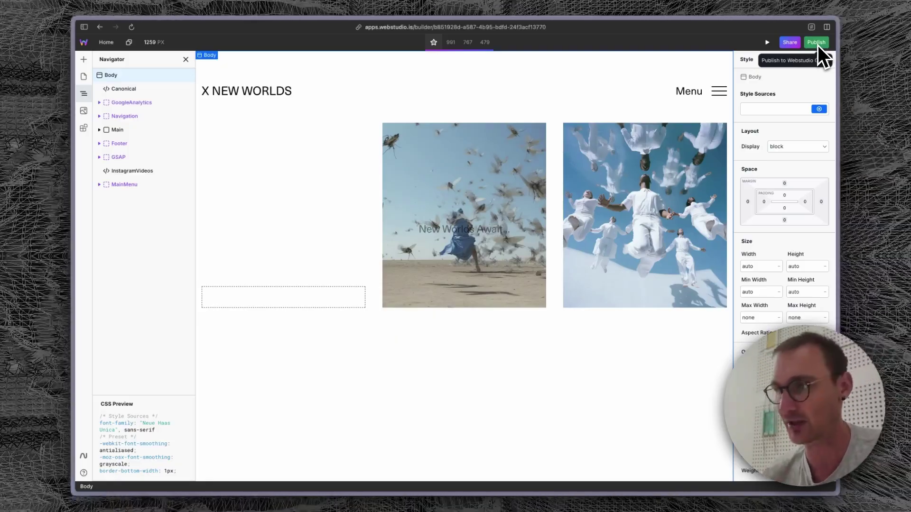
- Build and download the static site from Publish > Export, keeping the destination on Vanilla
left_click(818, 44)
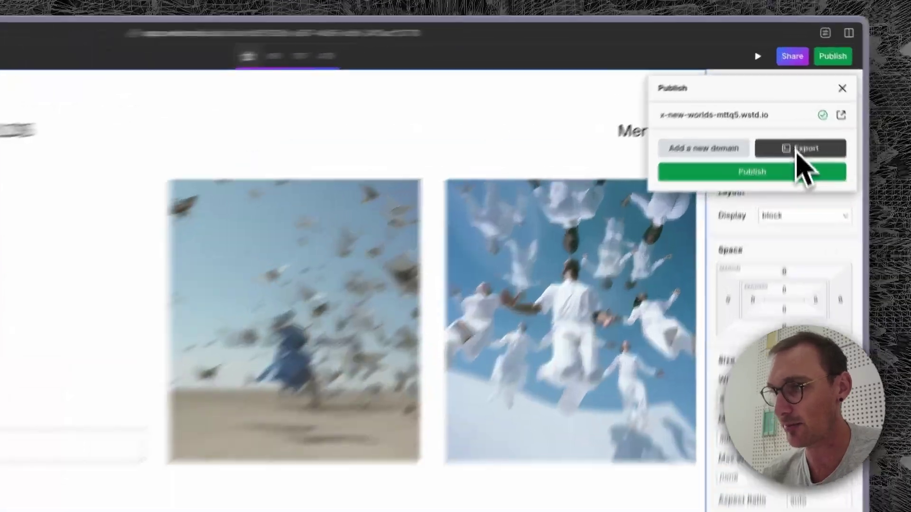
left_click(795, 102)
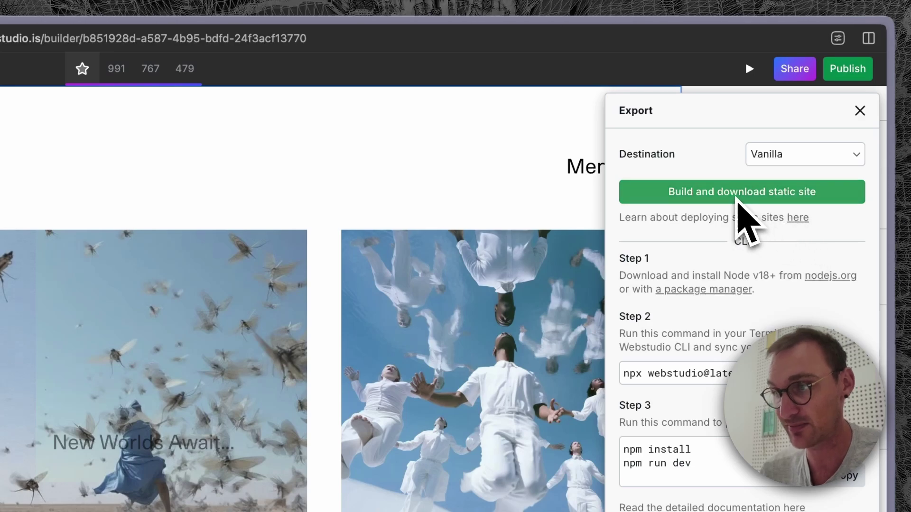
left_click(736, 197)
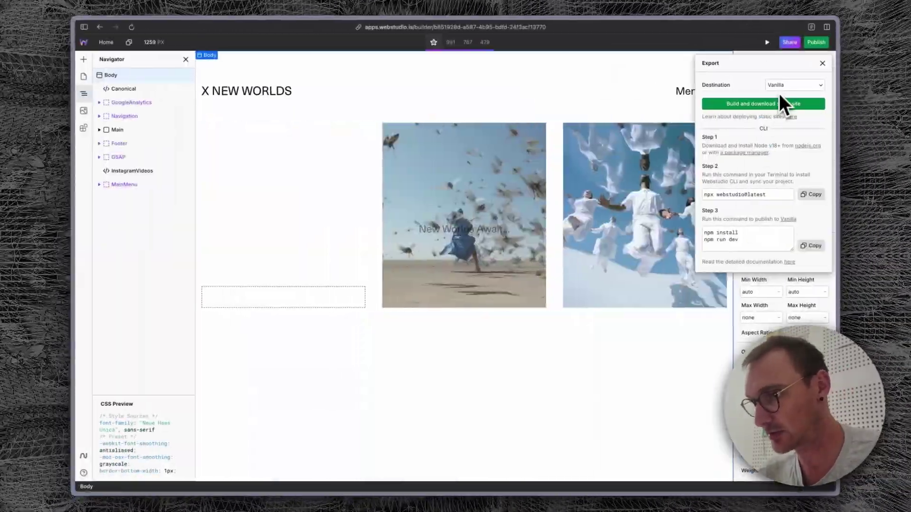
left_click(780, 86)
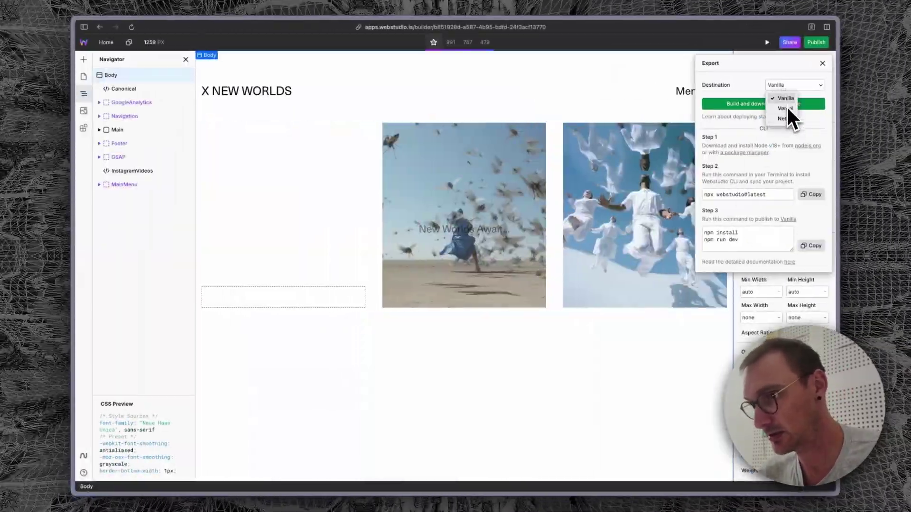
left_click(785, 97)
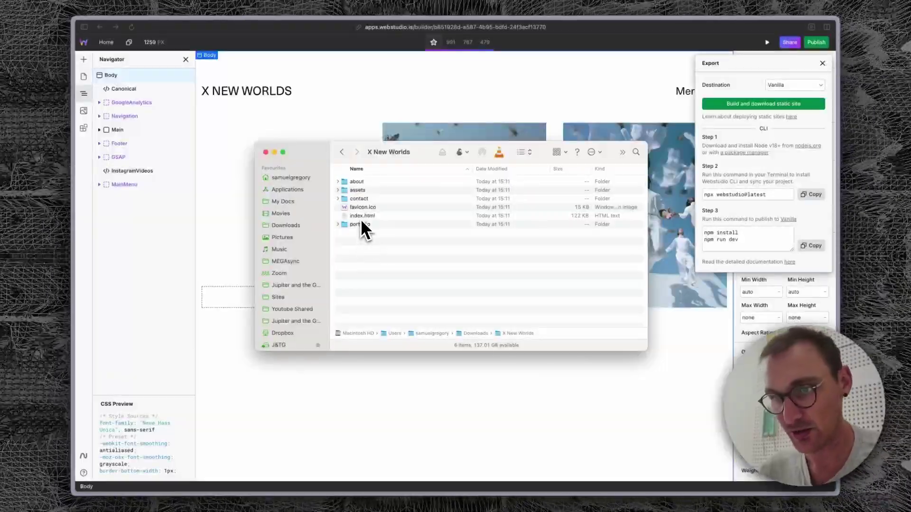
- Quick Look the exported index.html, then expand and collapse the portfolio folder
left_click(360, 216)
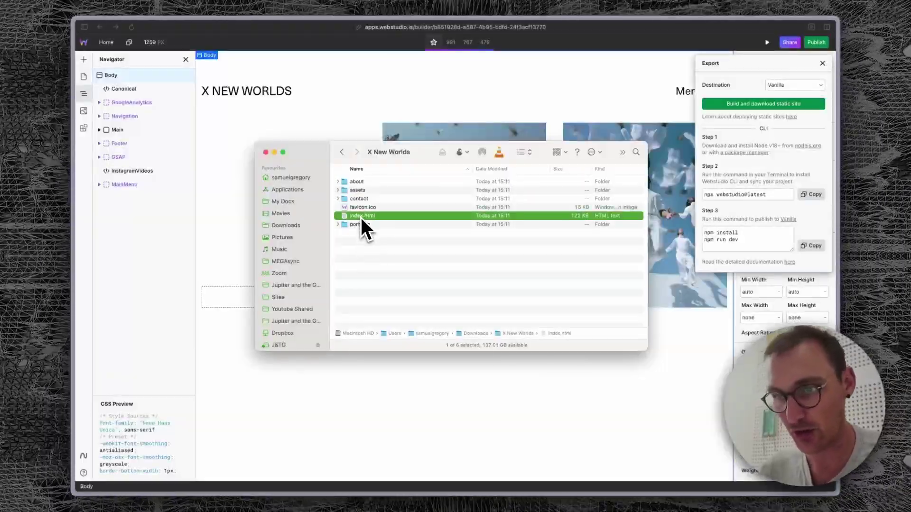
key("space")
key("space")
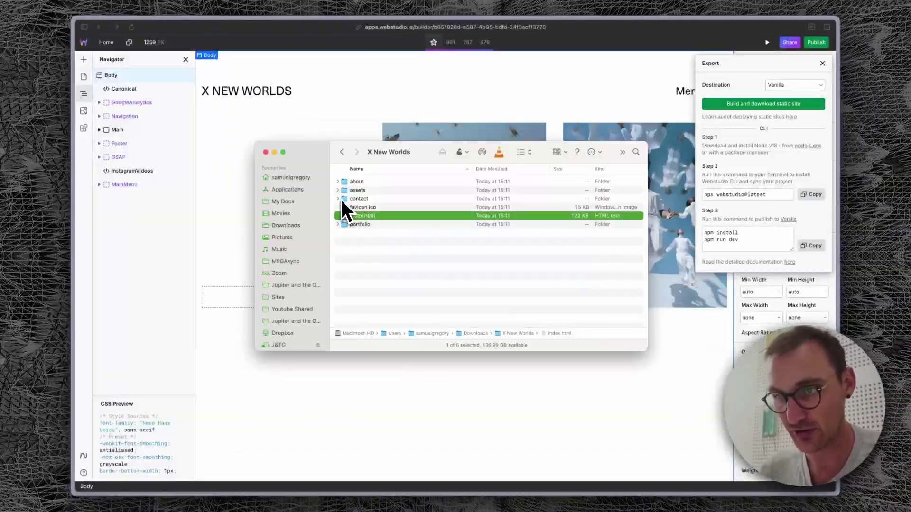
left_click(338, 224)
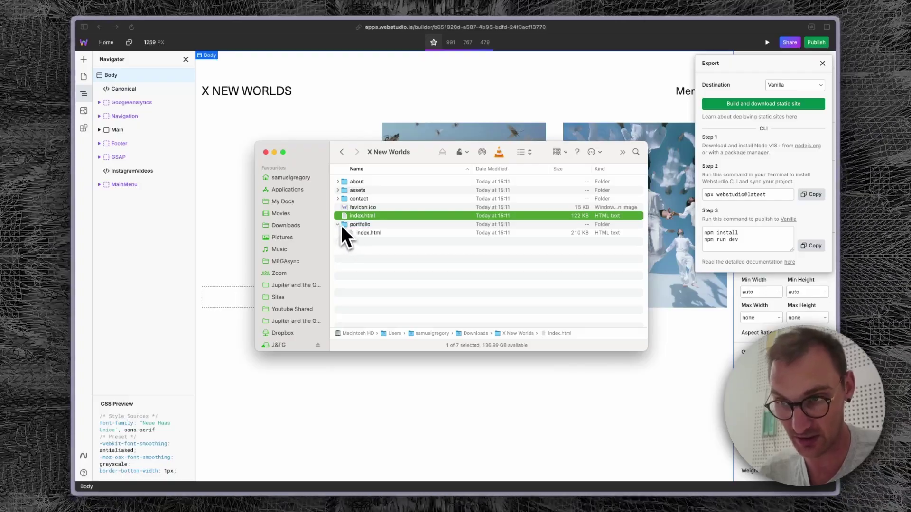
left_click(337, 224)
mouse_move(834, 203)
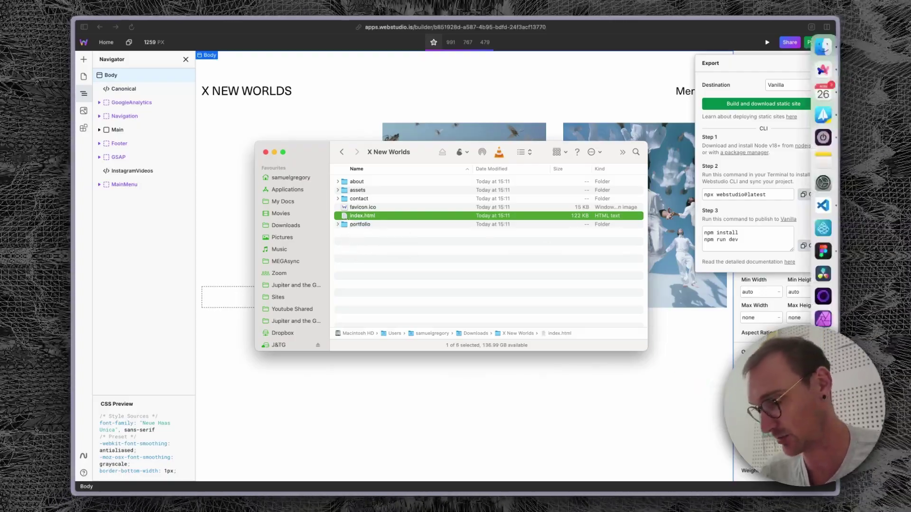
- In index.html, select the 'X New Worlds' title on line 72 and the og:description–og:image meta tags
left_click(825, 205)
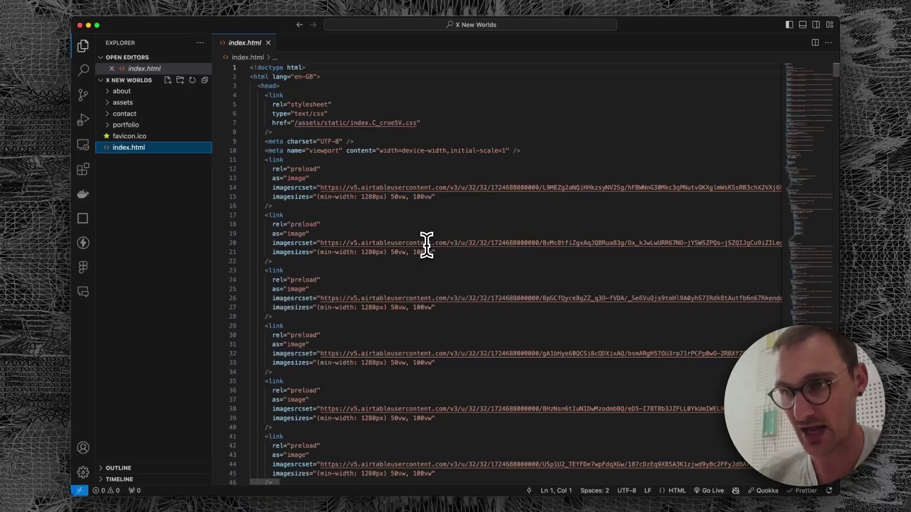
scroll(427, 246, "down", 3)
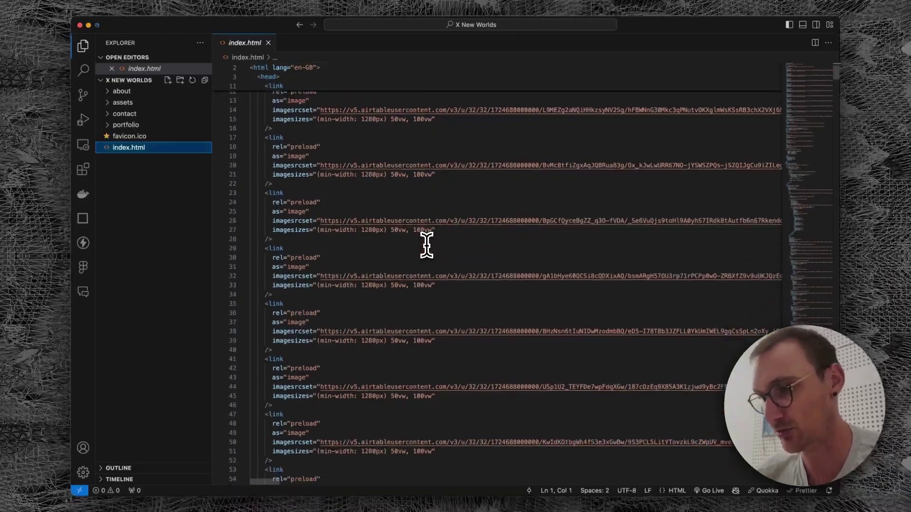
scroll(426, 245, "down", 20)
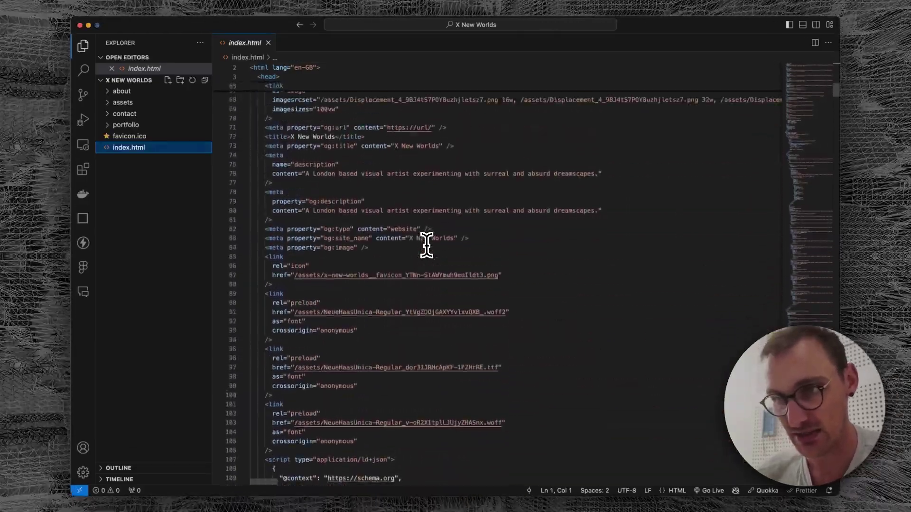
scroll(426, 245, "down", 1)
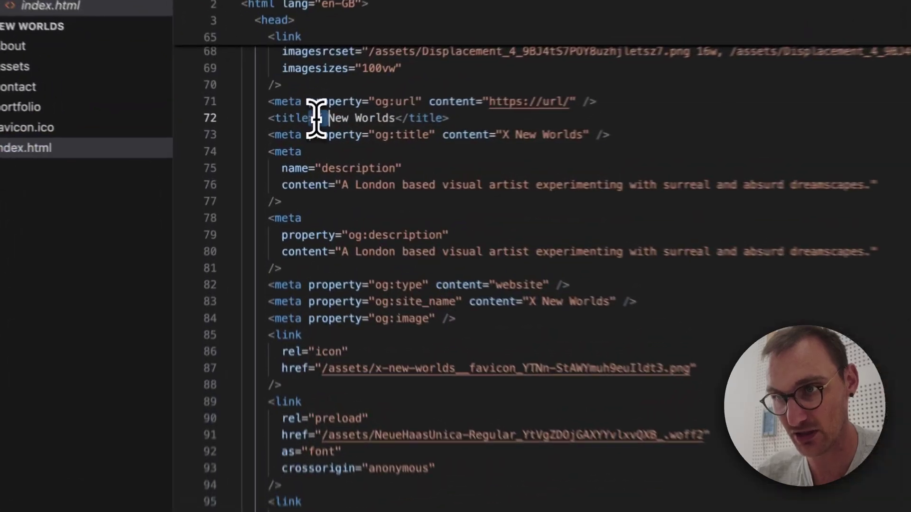
left_click_drag(287, 130, 342, 131)
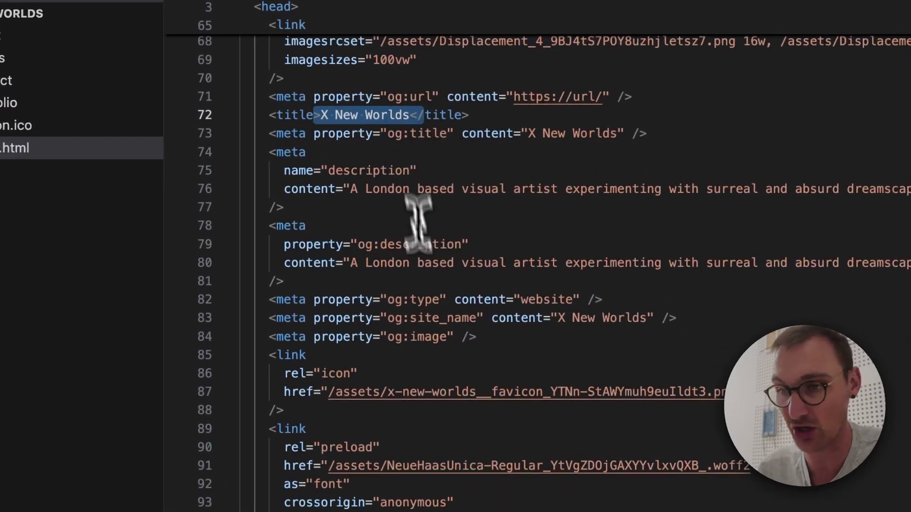
scroll(417, 210, "down", 4)
scroll(415, 299, "up", 3)
scroll(433, 283, "down", 1)
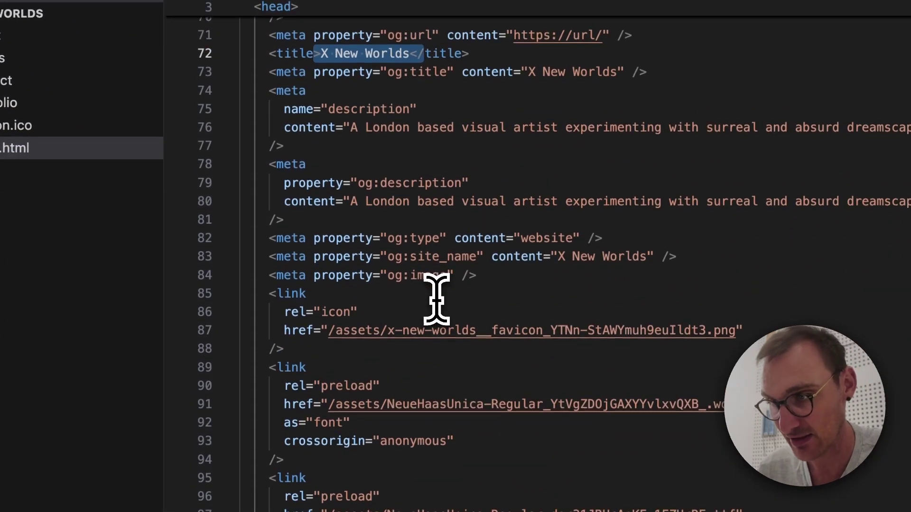
scroll(433, 295, "down", 3)
left_click_drag(280, 116, 423, 223)
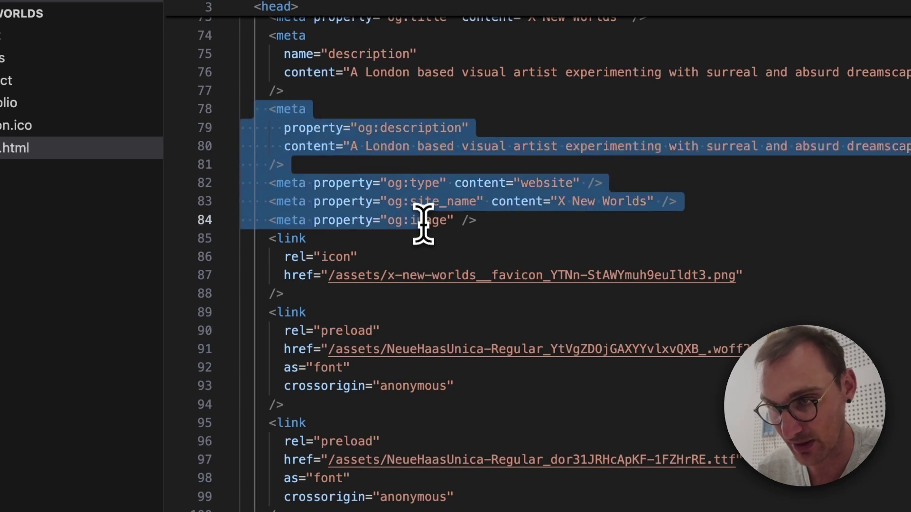
scroll(579, 301, "down", 5)
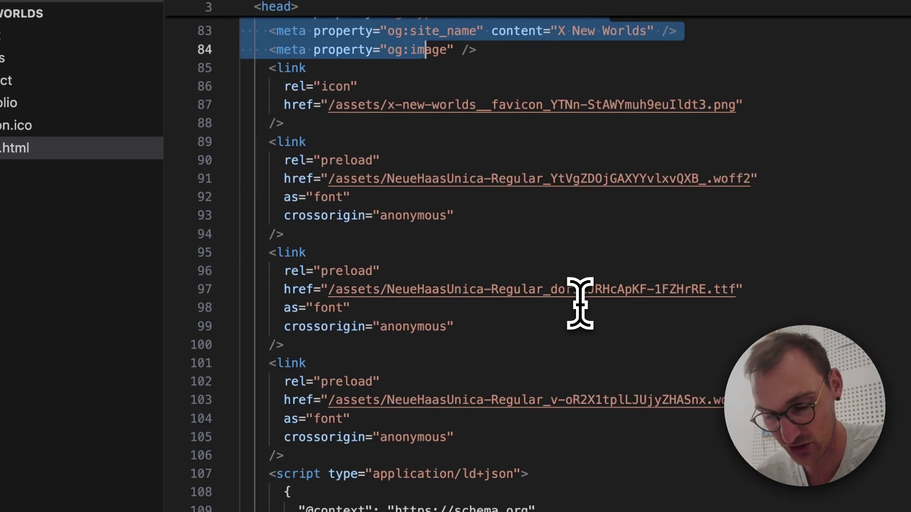
- Check the exported favicon.ico file in Finder
key("super+Tab")
left_click(435, 267)
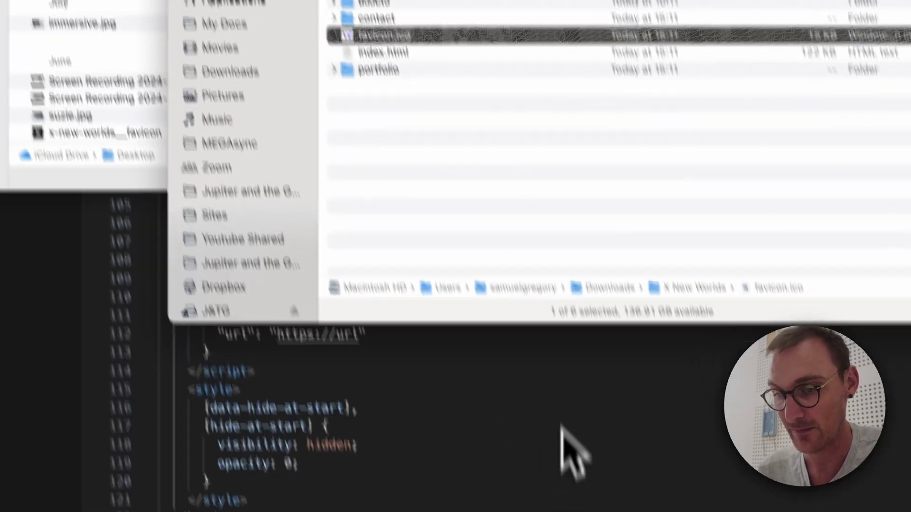
left_click(512, 301)
- Select the Google tag (gtag) script block in the body of index.html
scroll(451, 244, "down", 5)
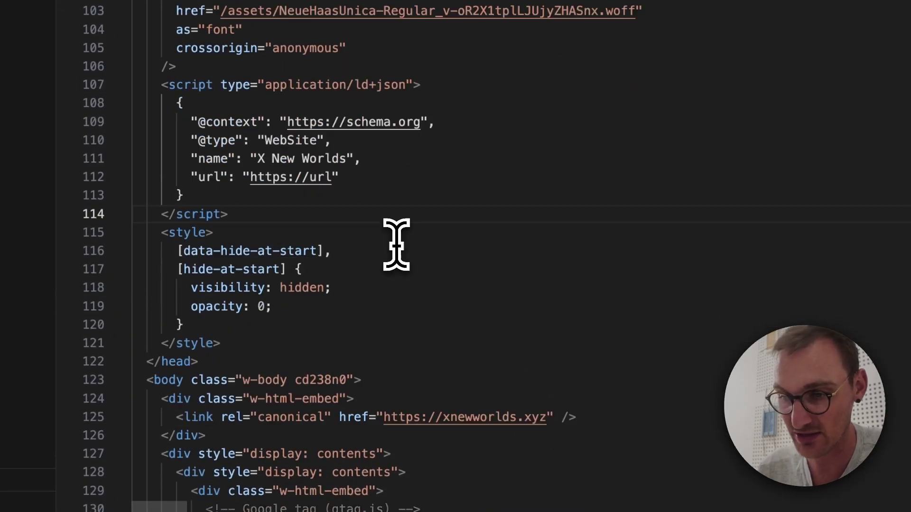
scroll(346, 143, "down", 3)
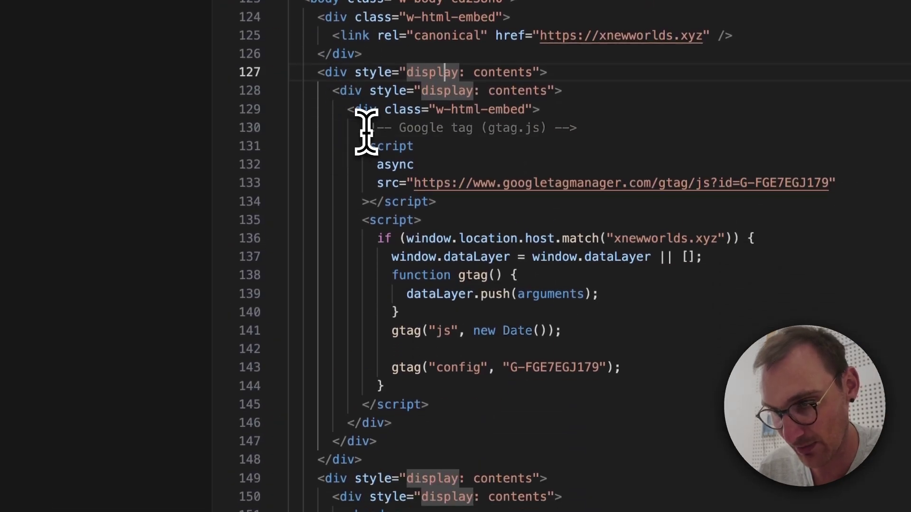
left_click_drag(363, 129, 540, 368)
scroll(537, 368, "down", 10)
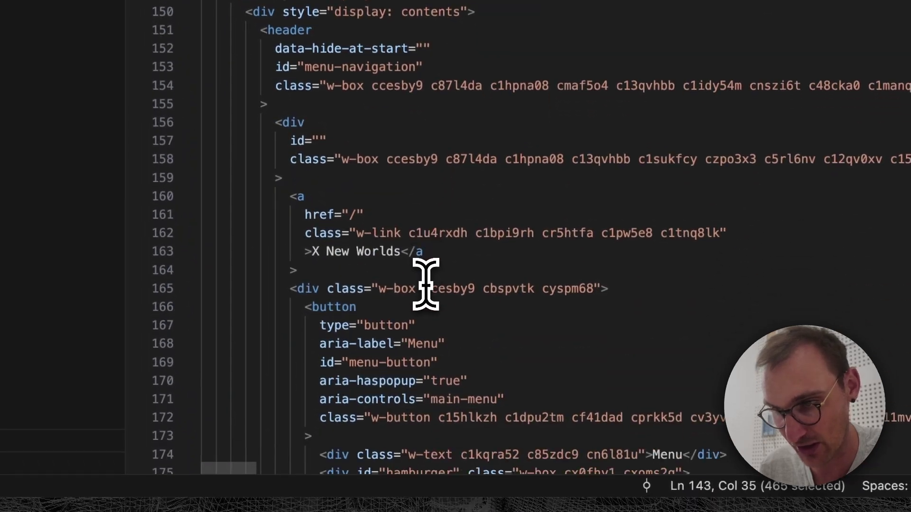
scroll(426, 285, "down", 8)
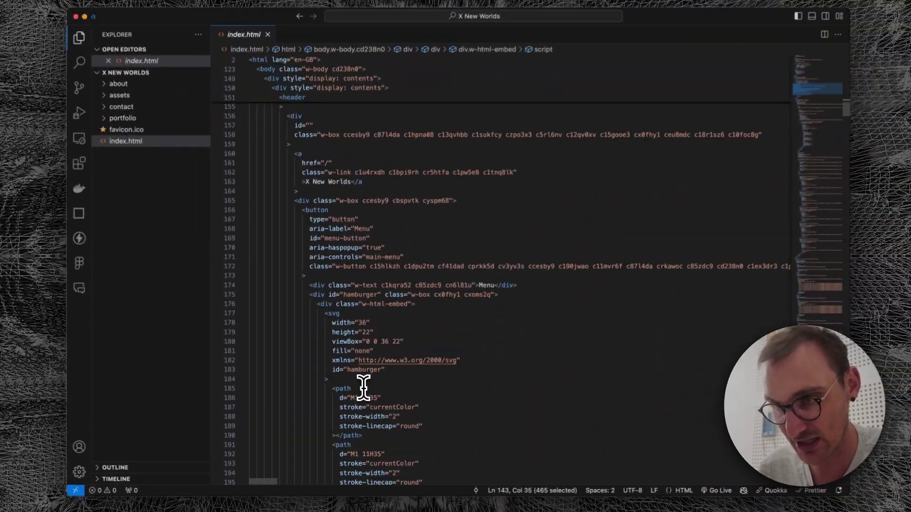
scroll(356, 332, "up", 5)
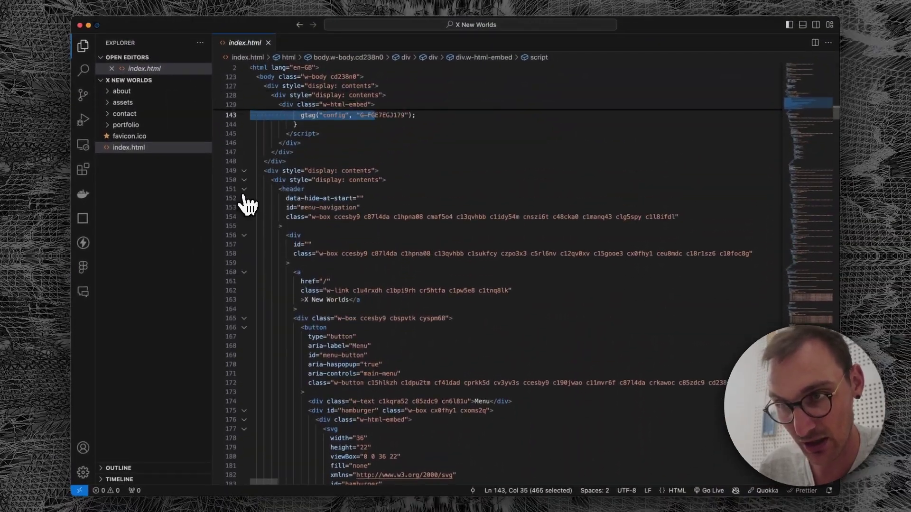
- Fold the header block at line 151 and look through the Instagram feed markup and page data
left_click(244, 189)
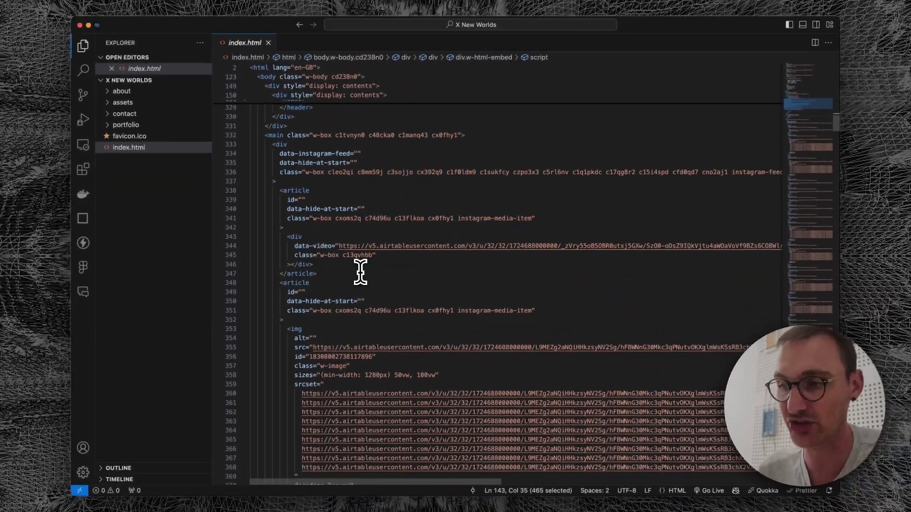
scroll(361, 272, "down", 1)
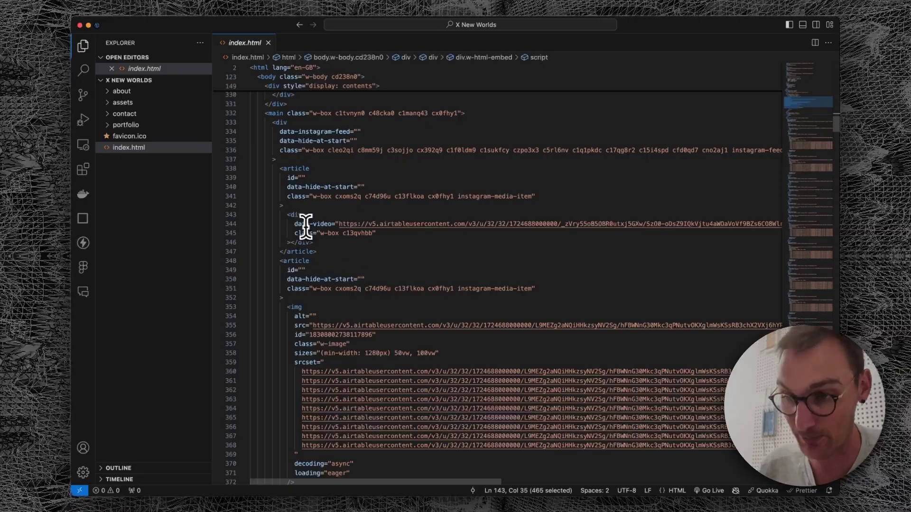
scroll(369, 288, "down", 3)
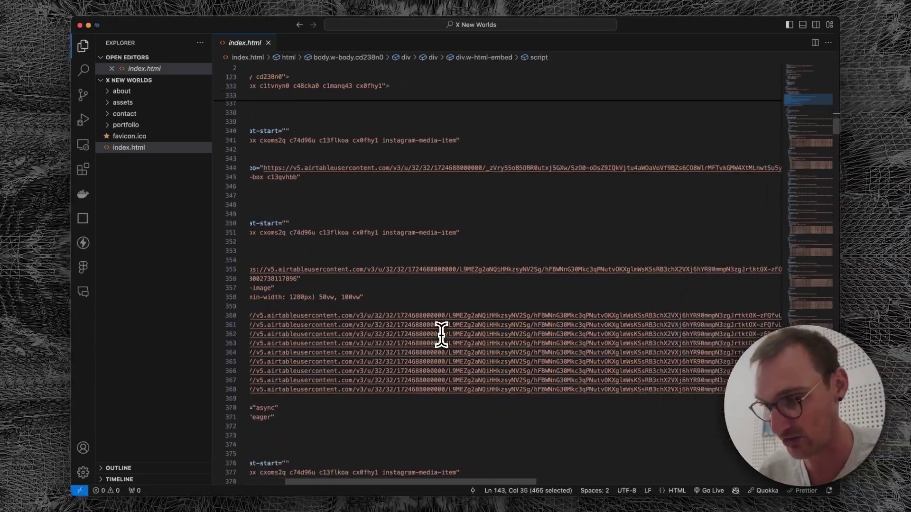
left_click_drag(489, 314, 598, 369)
scroll(576, 313, "down", 15)
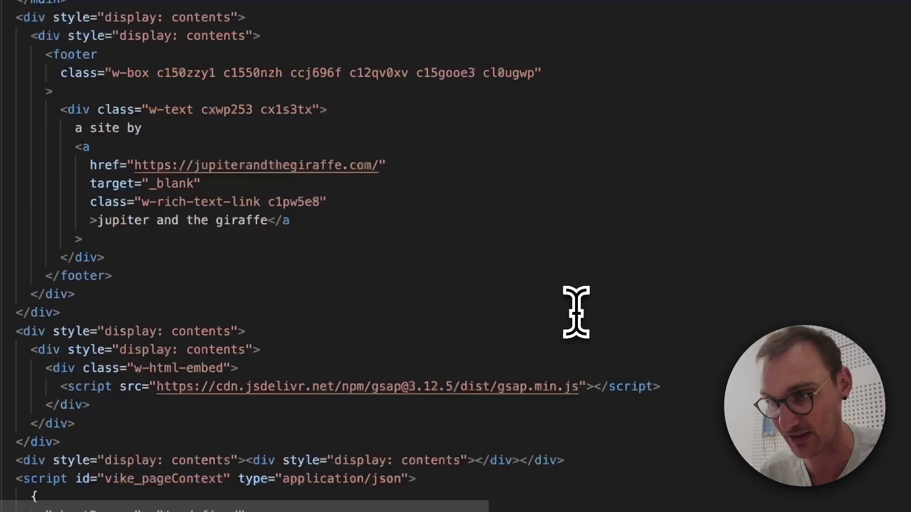
scroll(576, 313, "down", 10)
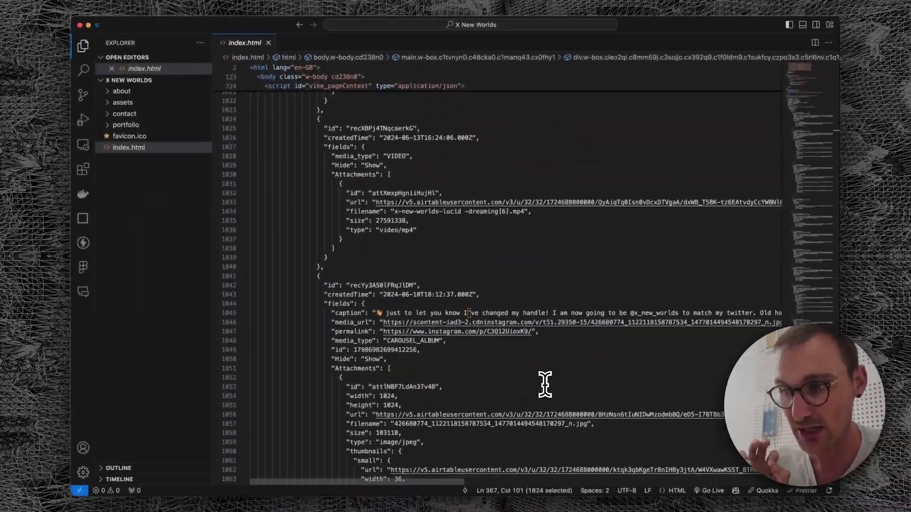
scroll(544, 385, "up", 20)
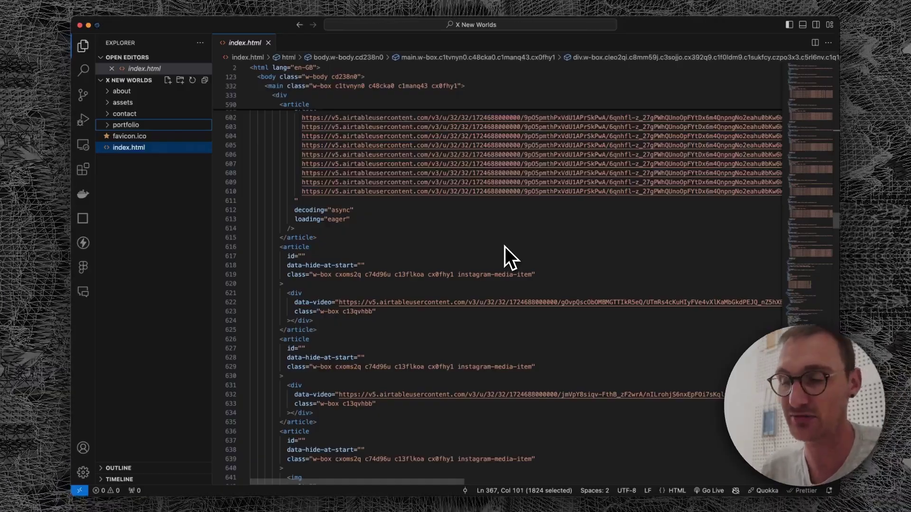
- Drop the exported site folder onto the Netlify Drop upload area
key("super+Tab")
key("super+Tab")
left_click_drag(365, 242, 448, 154)
key("super+Tab")
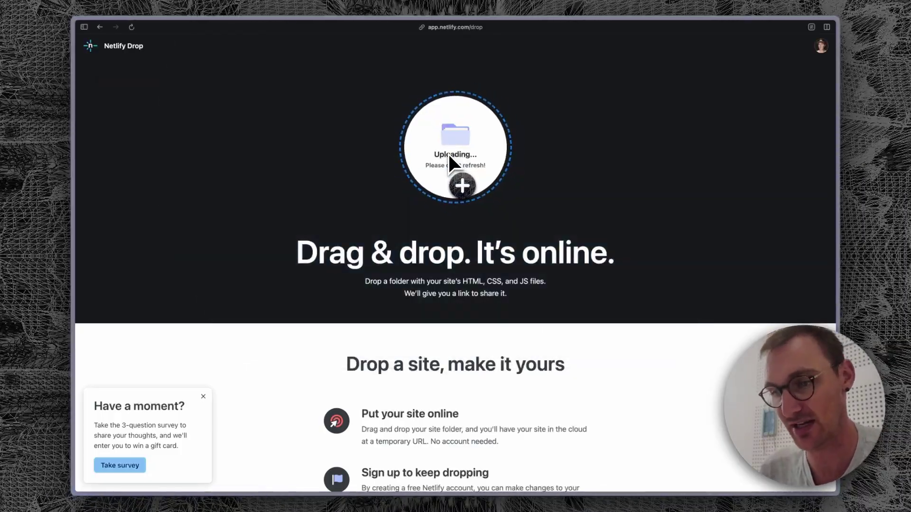
- Scroll the deployed home page, visit Portfolio and About through the Menu, then return home
scroll(331, 264, "down", 5)
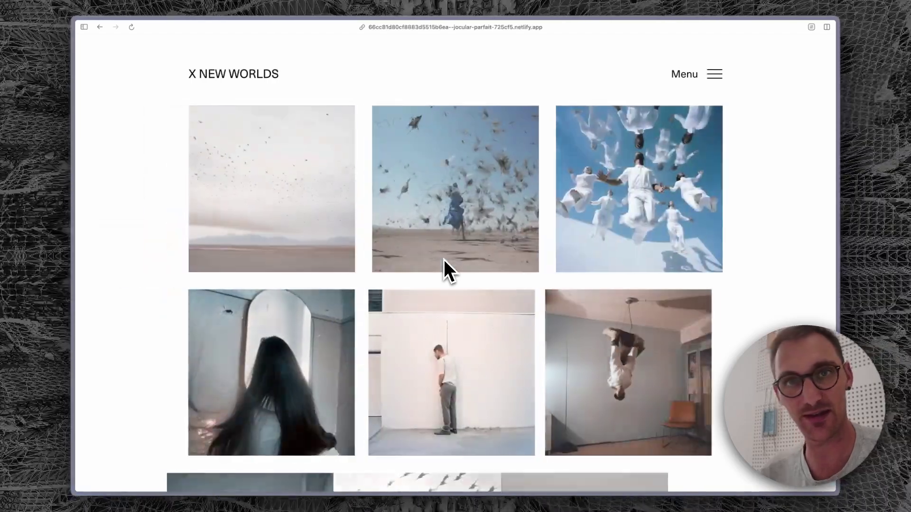
scroll(443, 259, "down", 5)
scroll(443, 260, "up", 5)
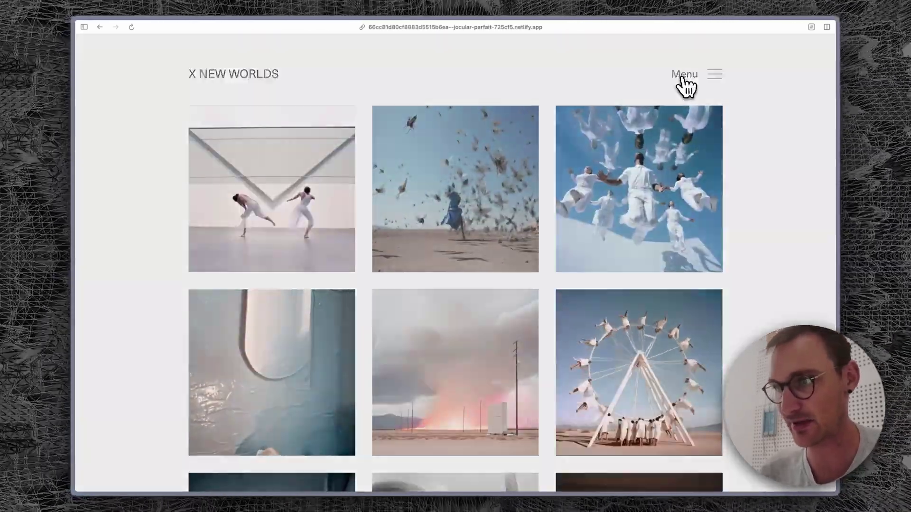
left_click(682, 76)
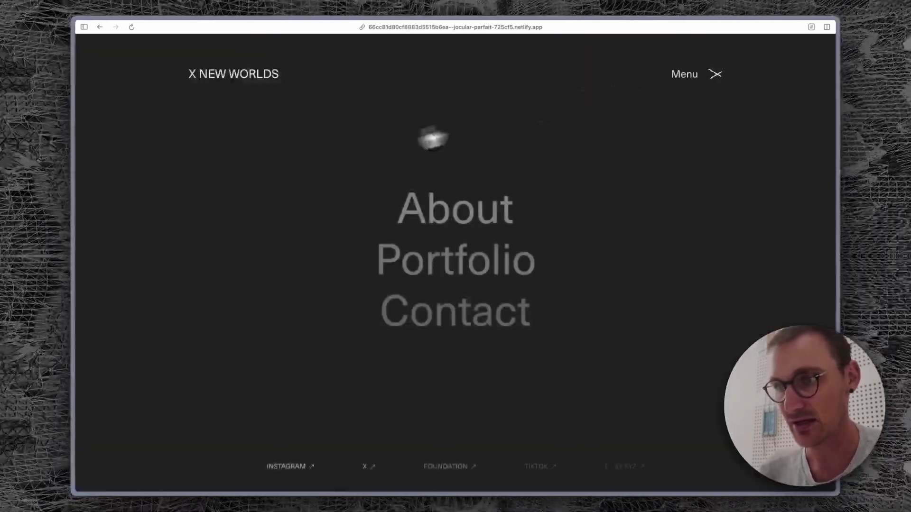
left_click(461, 258)
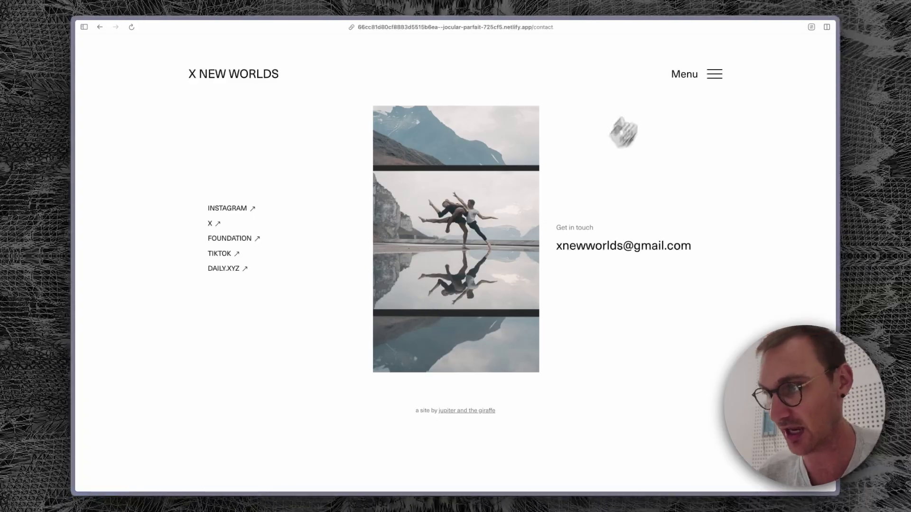
left_click(697, 76)
left_click(453, 209)
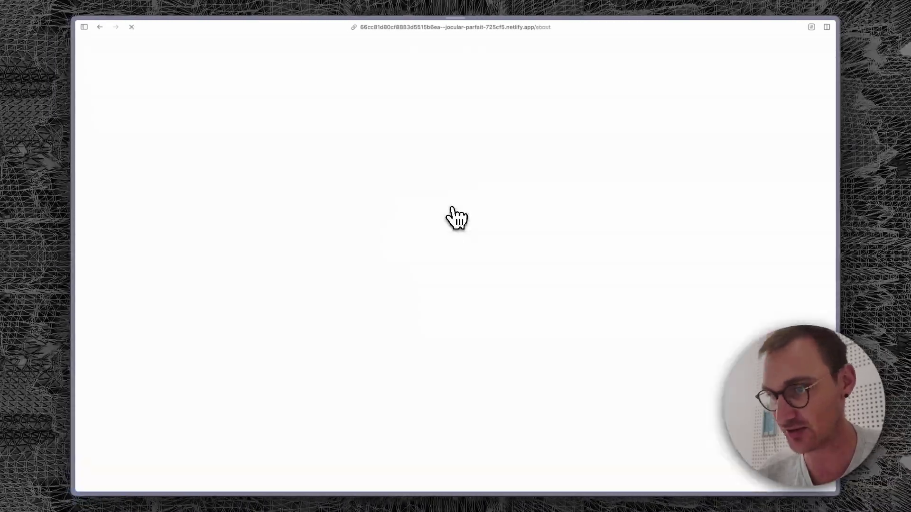
scroll(455, 218, "down", 15)
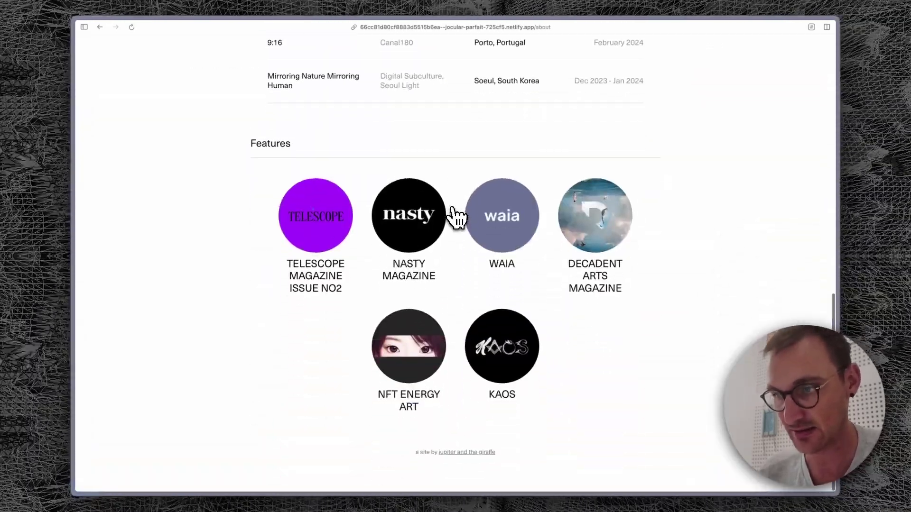
scroll(300, 223, "up", 15)
left_click(222, 78)
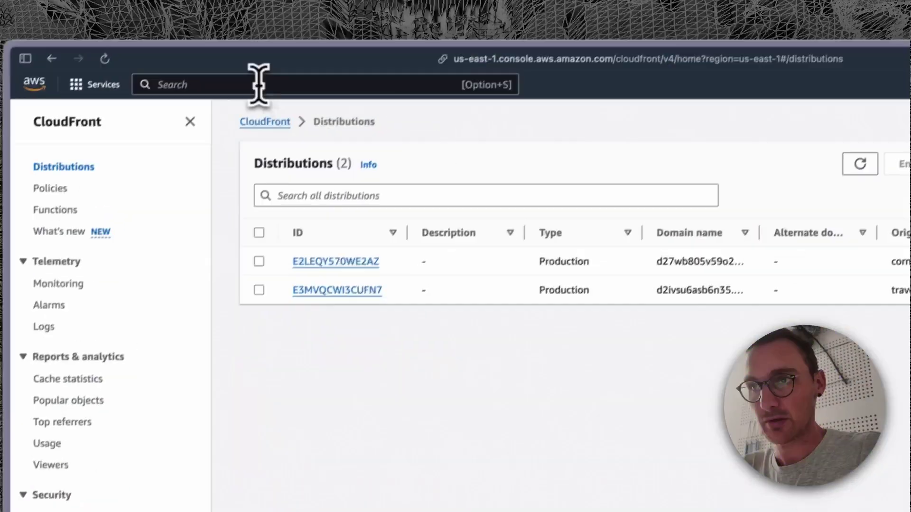
- Find Route 53 via the AWS search and select the hosted zone's name-server values
left_click(259, 84)
type("route 53")
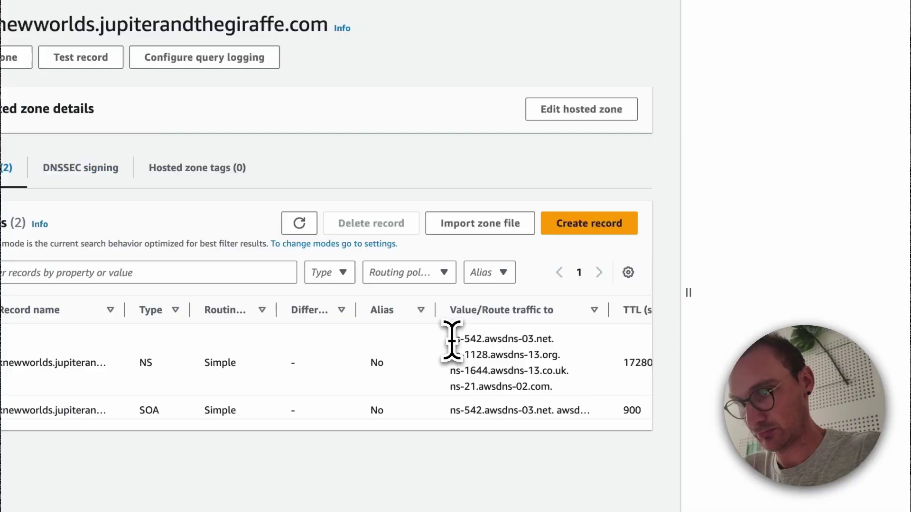
left_click_drag(451, 339, 554, 392)
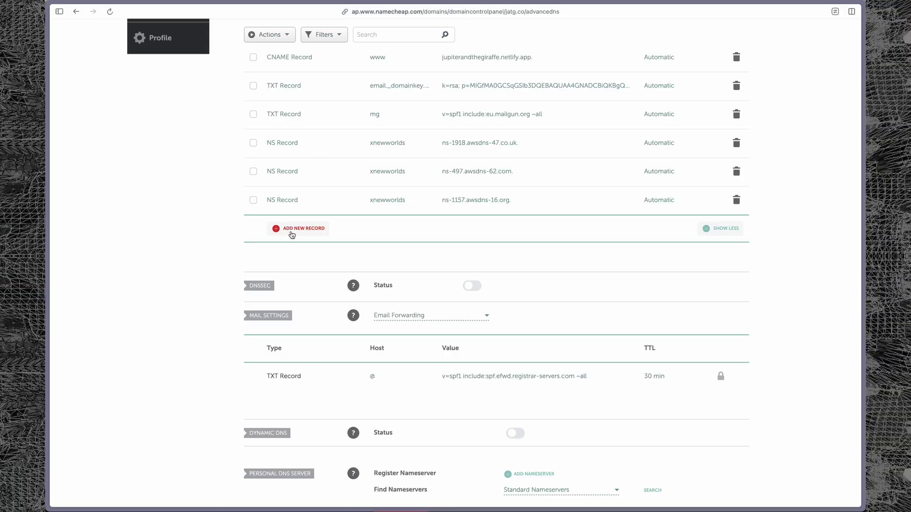
- Set the new Namecheap DNS record's type to NS Record
left_click(291, 233)
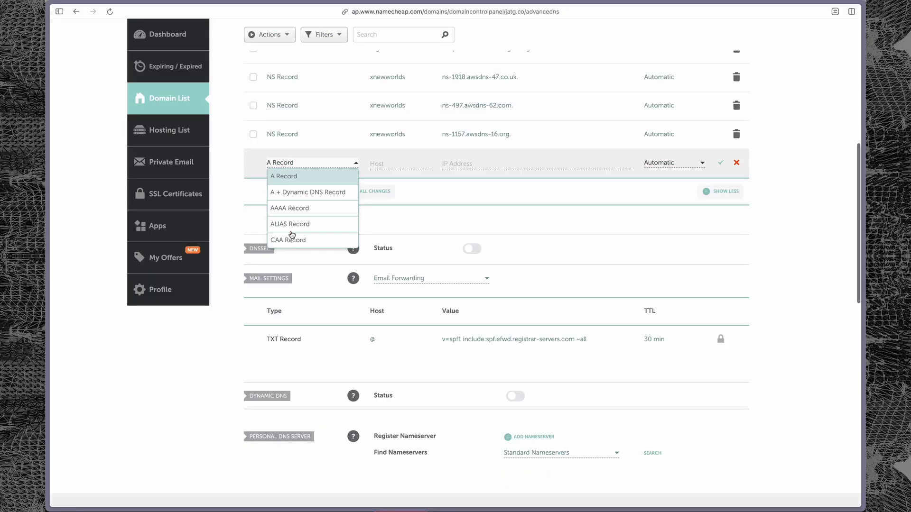
scroll(292, 234, "down", 4)
left_click(294, 192)
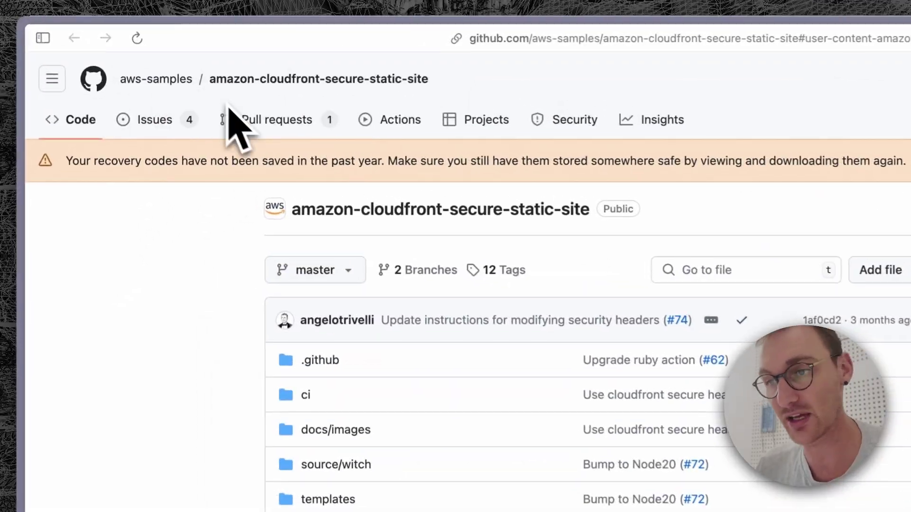
- Launch the secure static site template from the README's 'Use the CloudFormation console' section
scroll(164, 351, "down", 5)
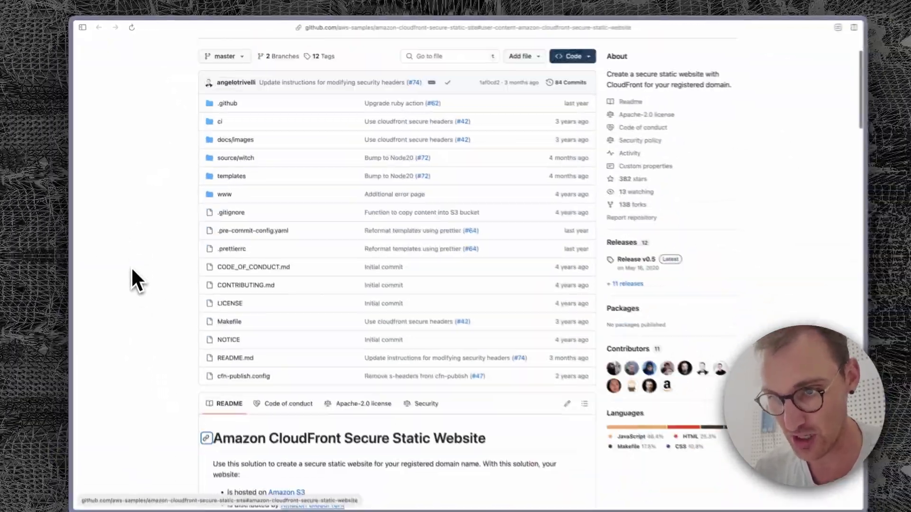
scroll(132, 261, "down", 15)
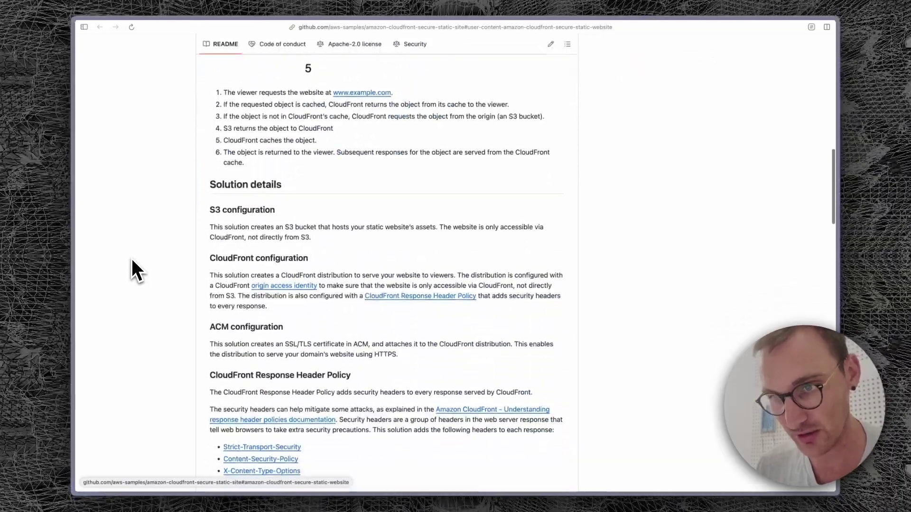
scroll(133, 265, "down", 12)
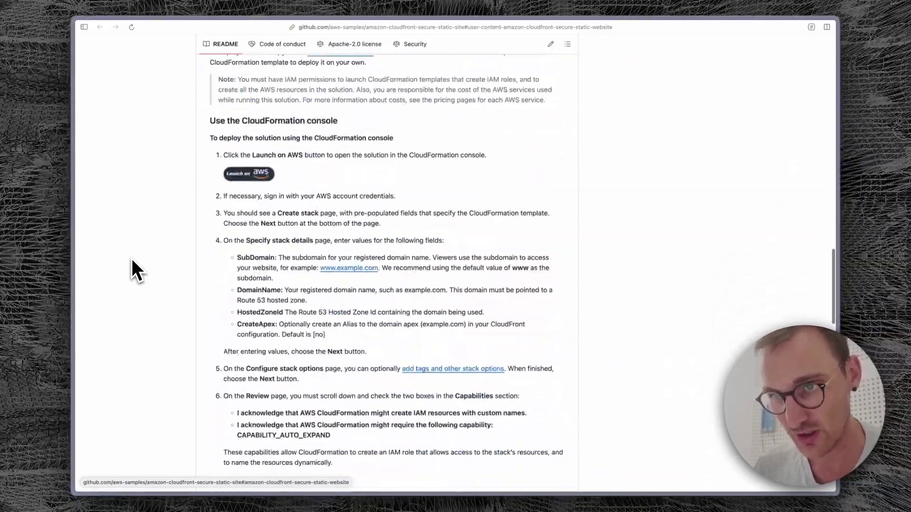
left_click(247, 174)
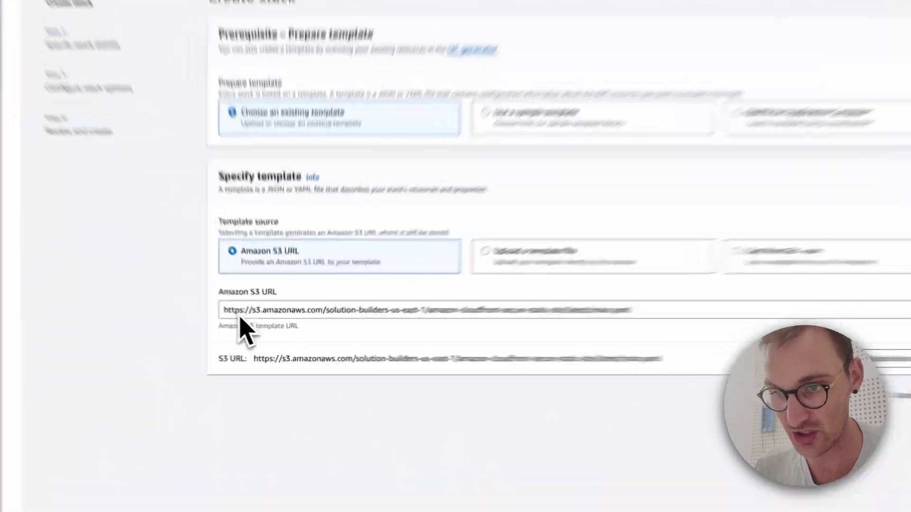
- Check the prefilled main.yaml template S3 URL
left_click_drag(243, 320, 588, 319)
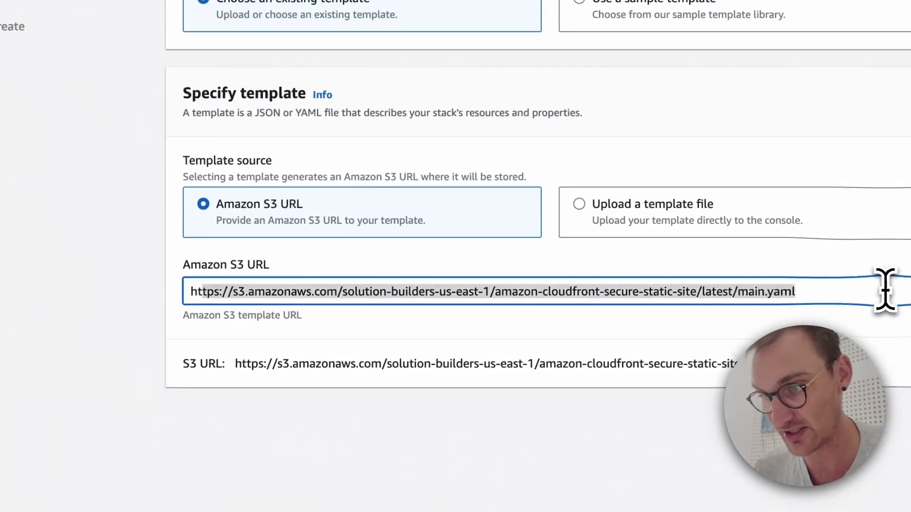
left_click(883, 290)
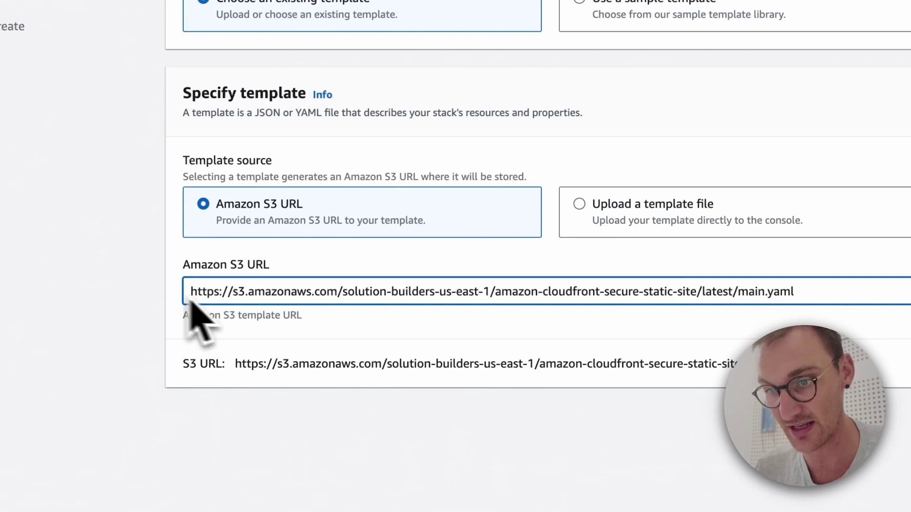
triple_click(754, 291)
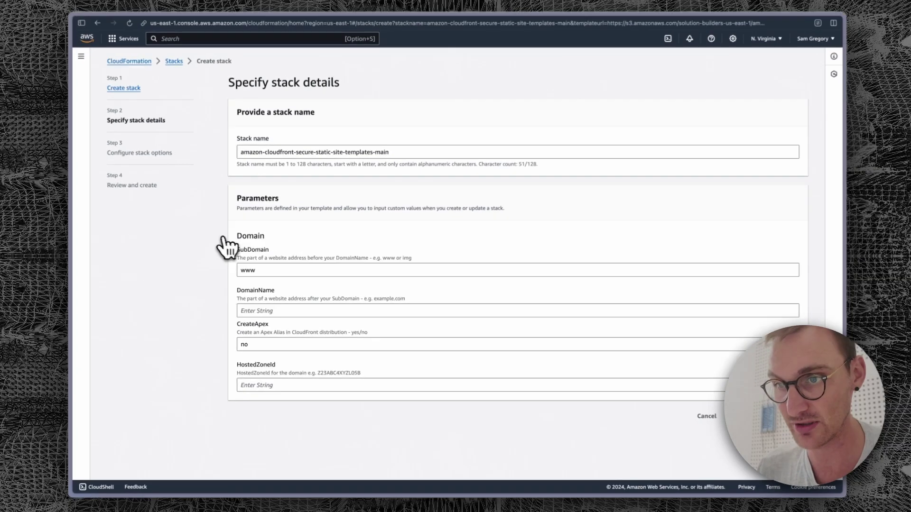
- Set the stack name to XNewWorlds, removing the invalid spaces
triple_click(401, 155)
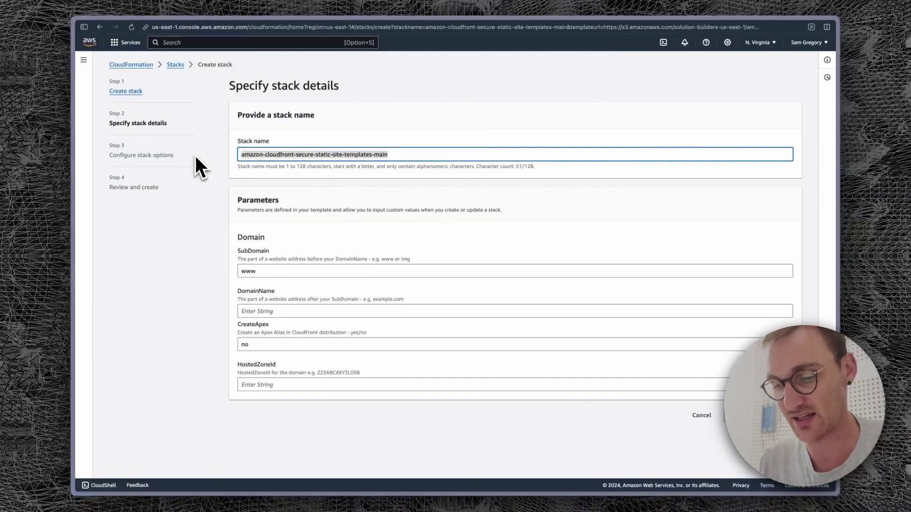
type("X New Wor")
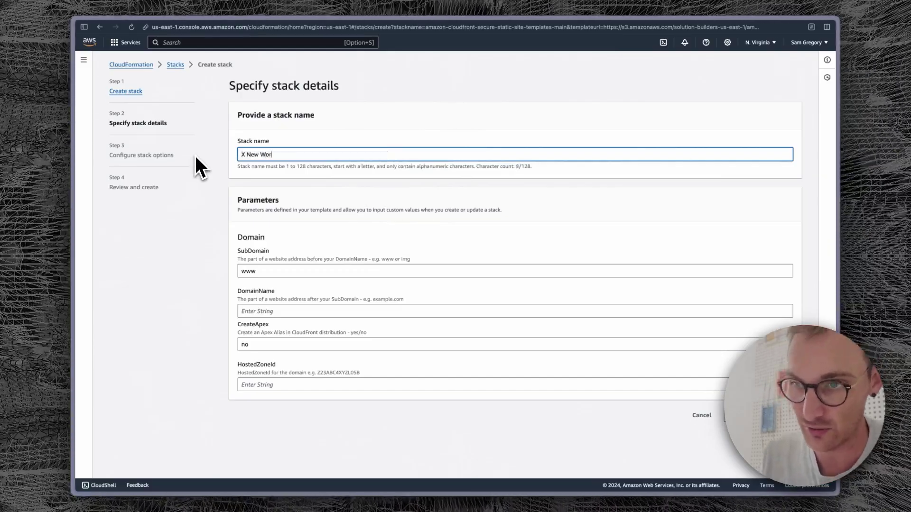
type("lds")
left_click(239, 271)
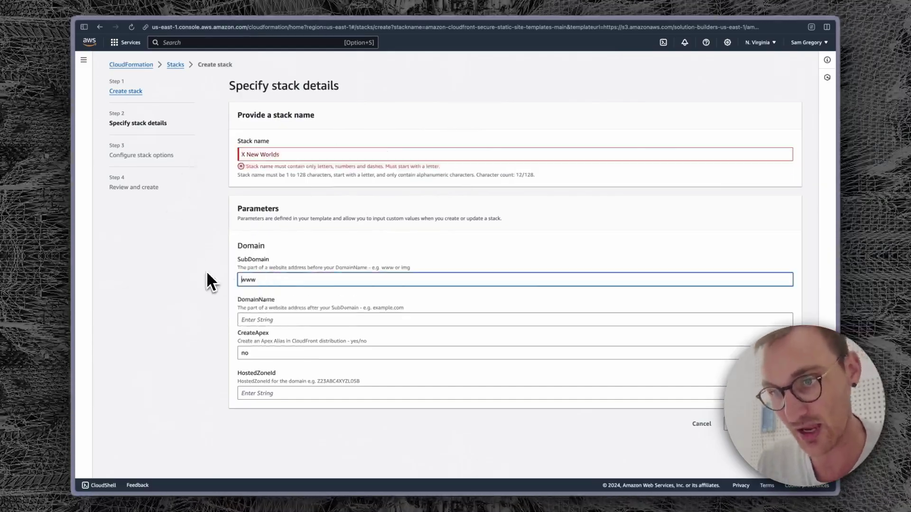
left_click(292, 154)
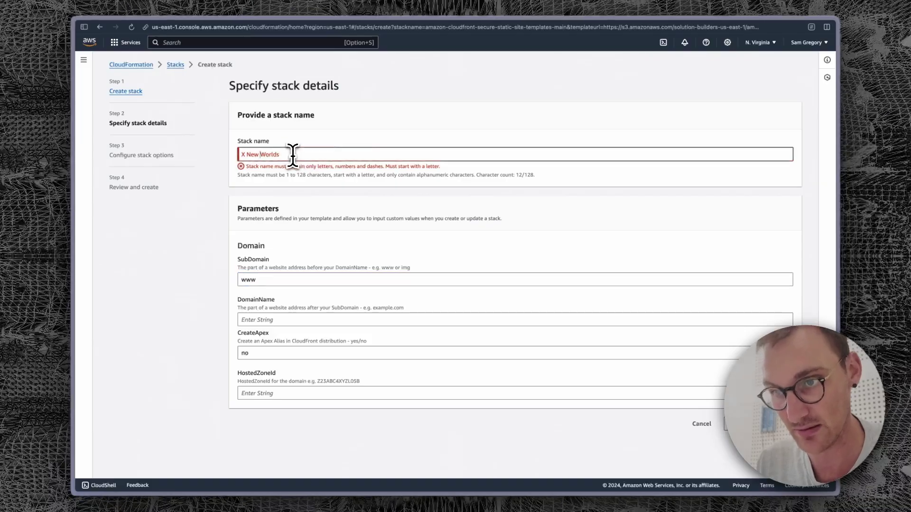
key("BackSpace")
- Set SubDomain to xnewworlds and DomainName to jupiterandthegiraffe.com
double_click(284, 271)
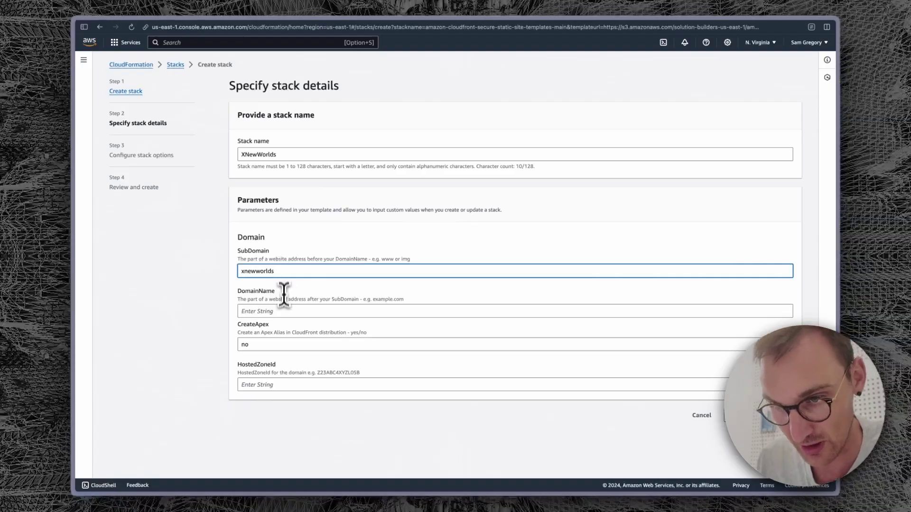
left_click(283, 311)
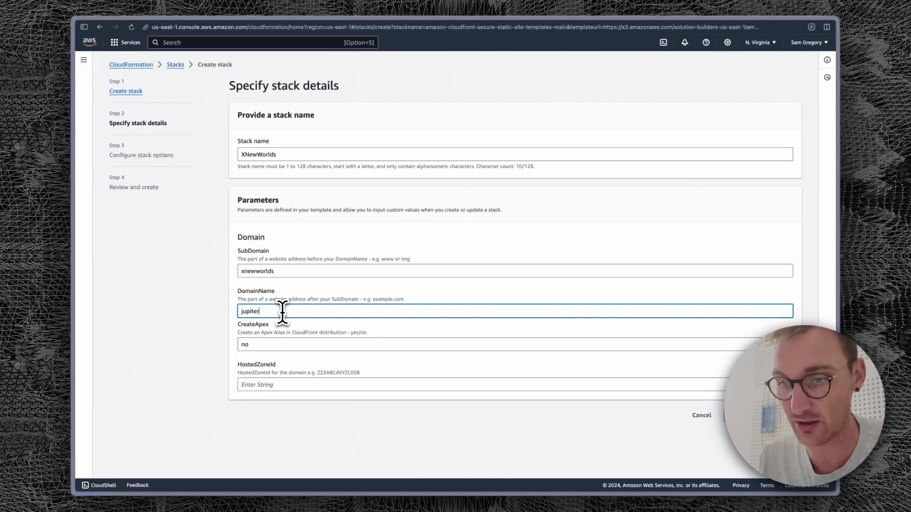
type("thegiraffe.com")
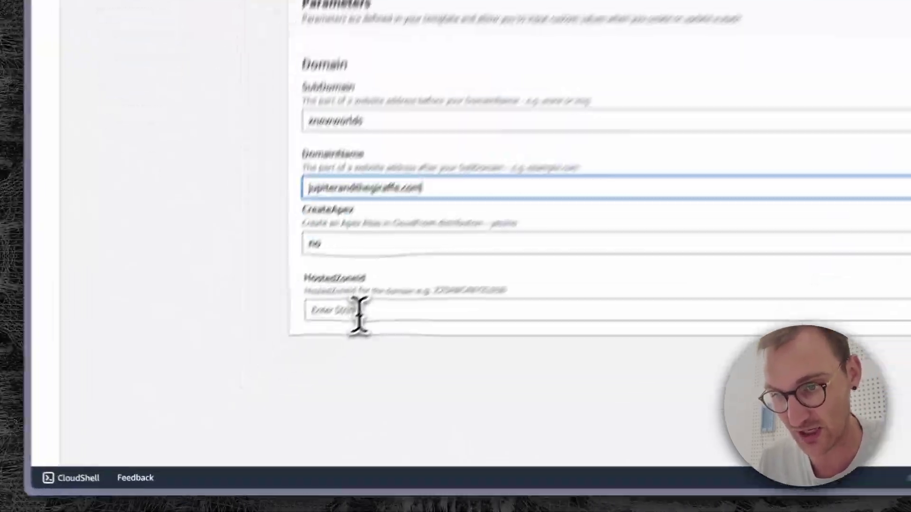
left_click(270, 385)
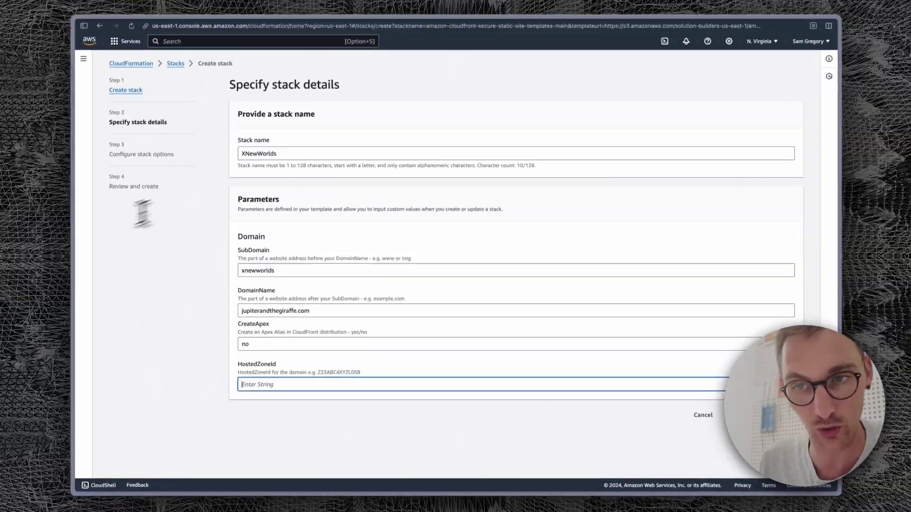
- Open the xnewworlds.jupiterandthegiraffe.com hosted zone in Route 53 and copy its Hosted zone ID
mouse_move(70, 237)
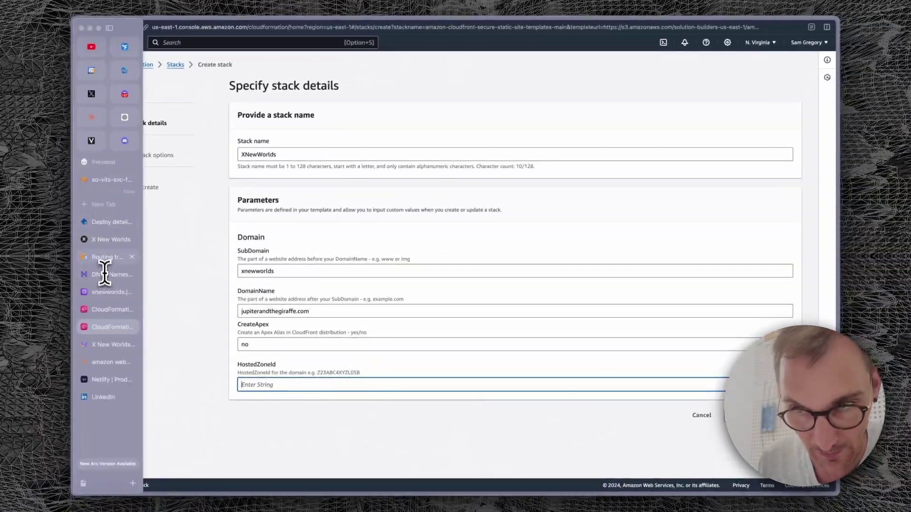
left_click(240, 42)
type("route 53")
left_click(301, 110)
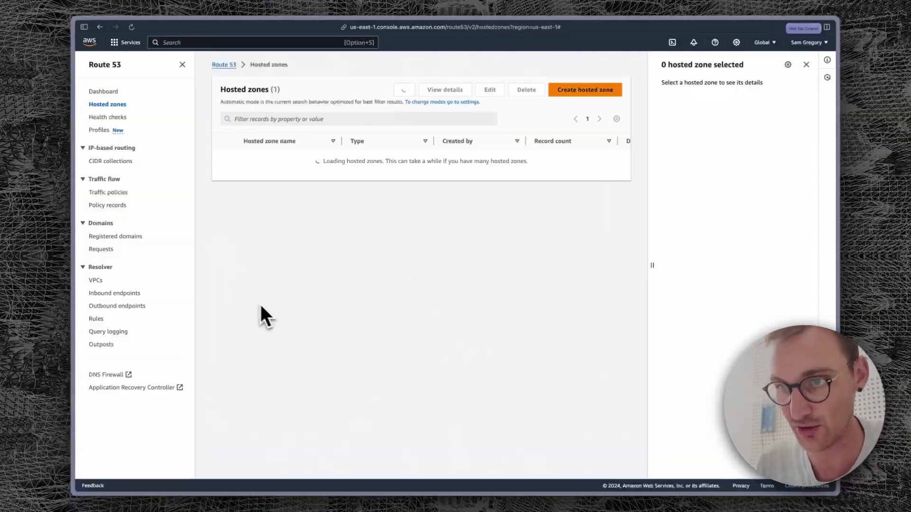
left_click(306, 157)
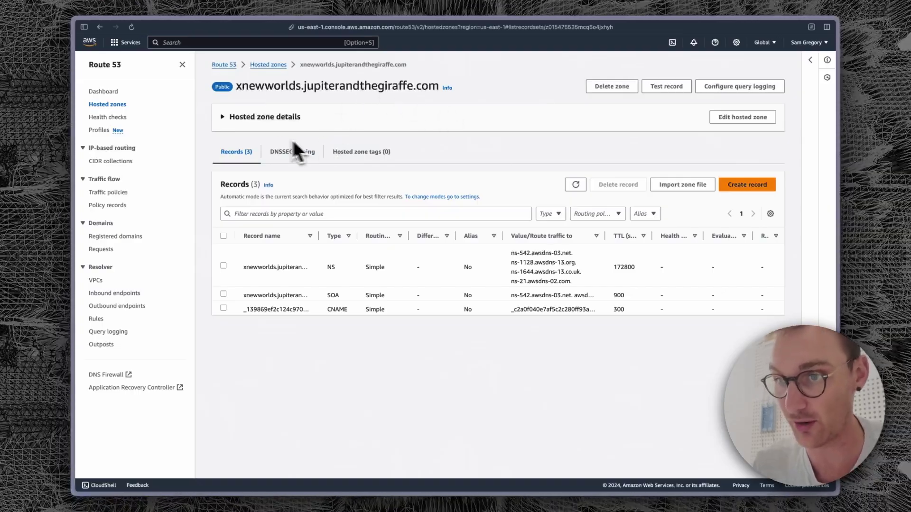
left_click(233, 119)
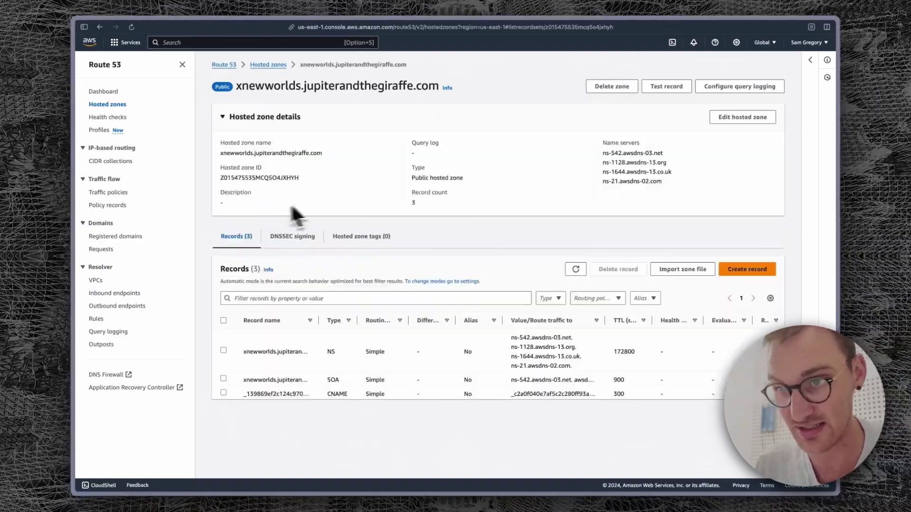
double_click(257, 178)
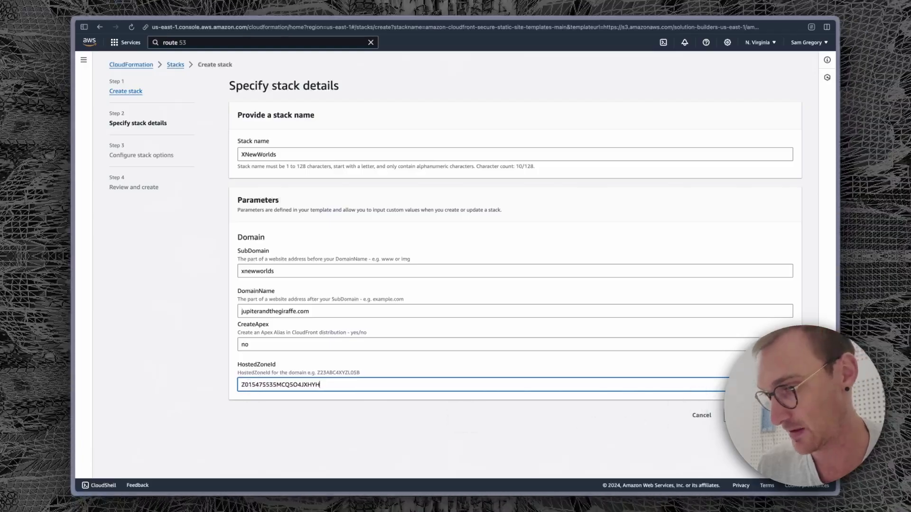
- Advance the xnewworlds stack to Review and create and acknowledge CAPABILITY_AUTO_EXPAND
key("Return")
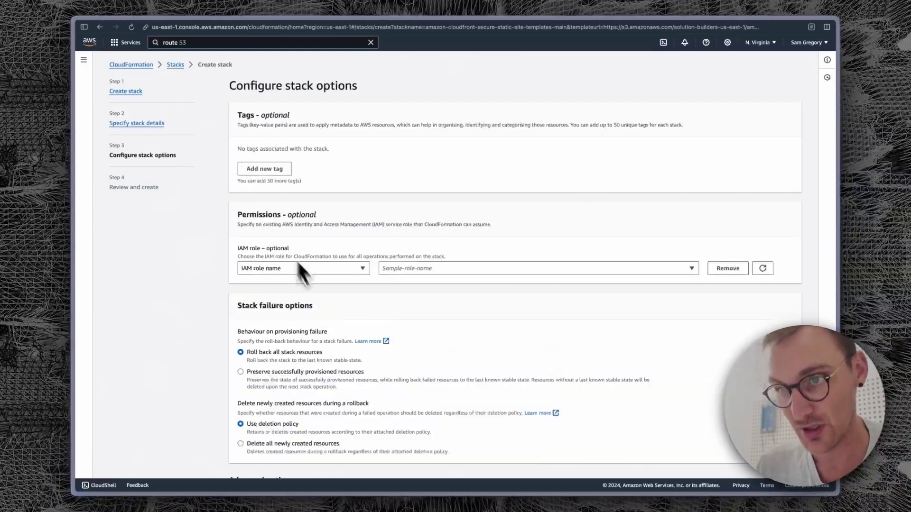
scroll(356, 254, "down", 5)
scroll(369, 287, "down", 5)
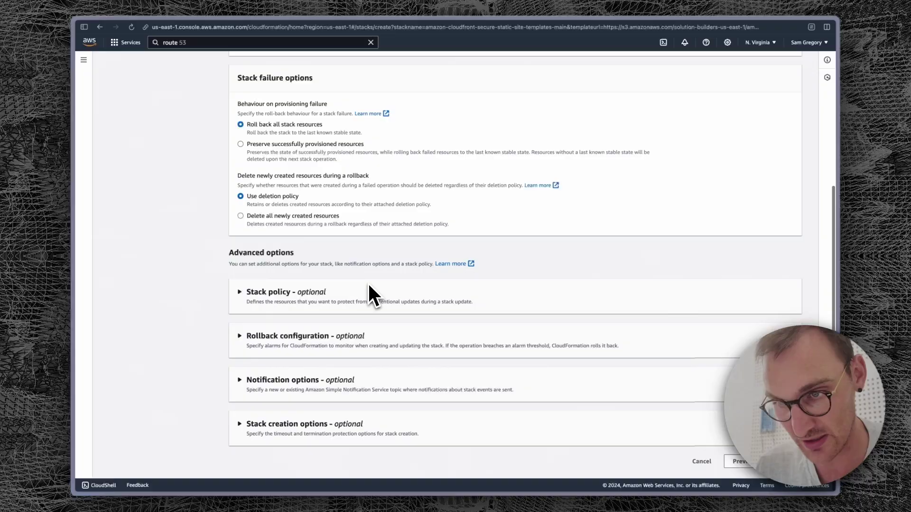
key("Return")
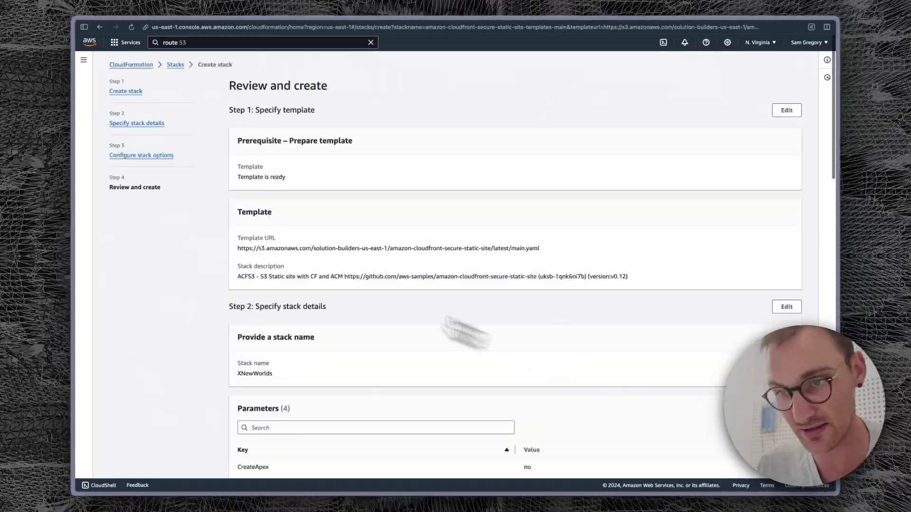
scroll(284, 315, "down", 20)
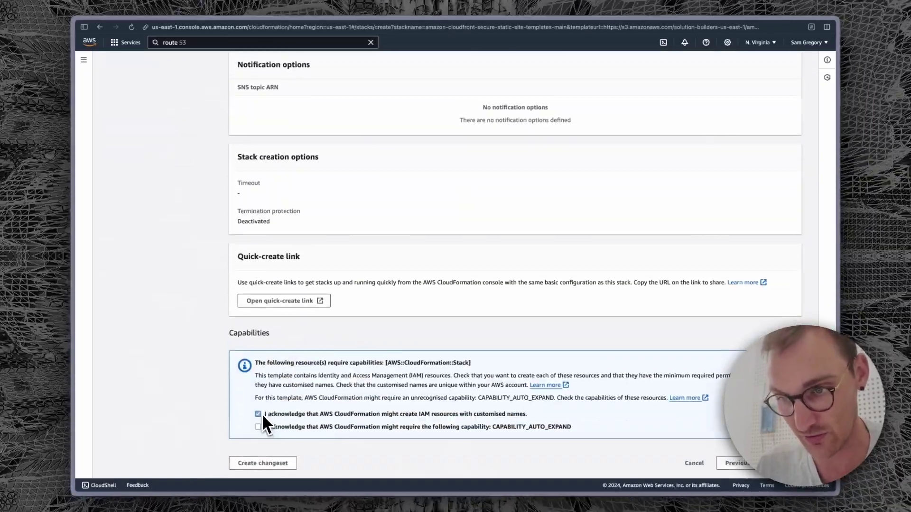
left_click(258, 426)
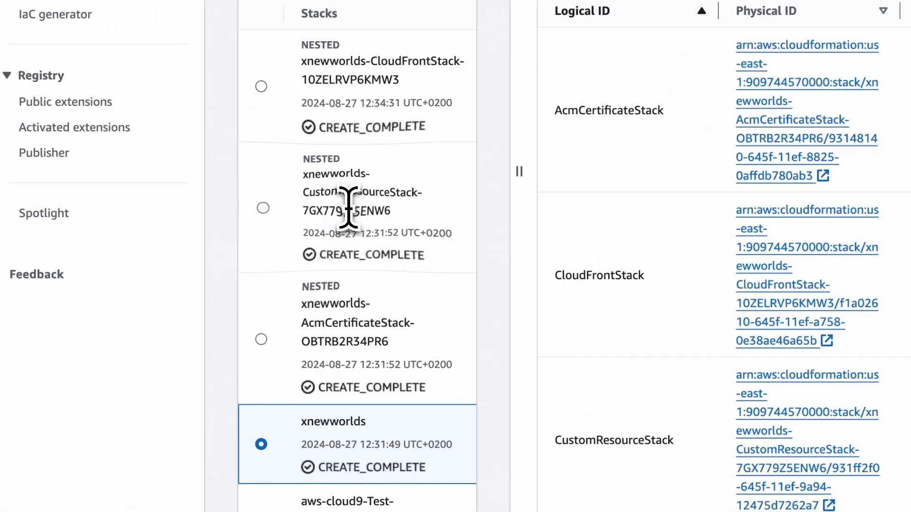
- Open the CustomResourceStack's S3BucketRoot bucket, then load xnewworlds.jatg.co to check the current page
left_click(345, 205)
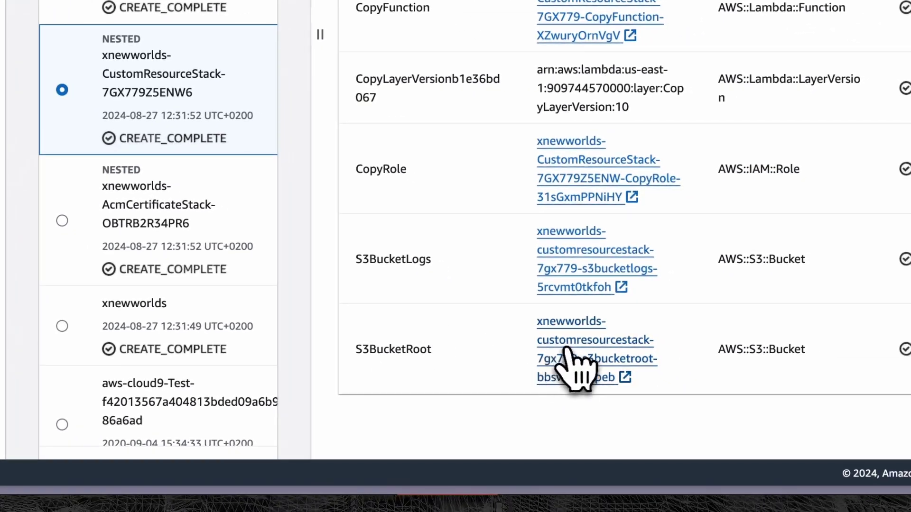
left_click(567, 360)
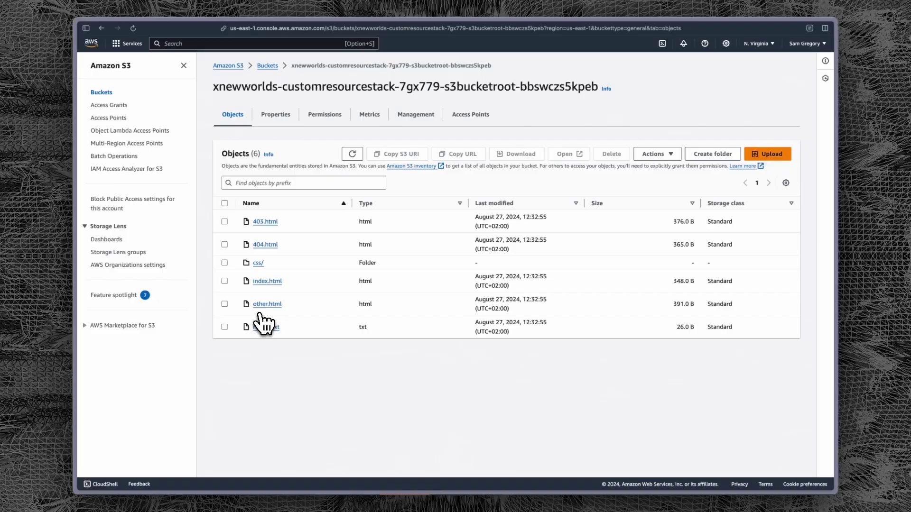
key("super+t")
type("xnewworlds.")
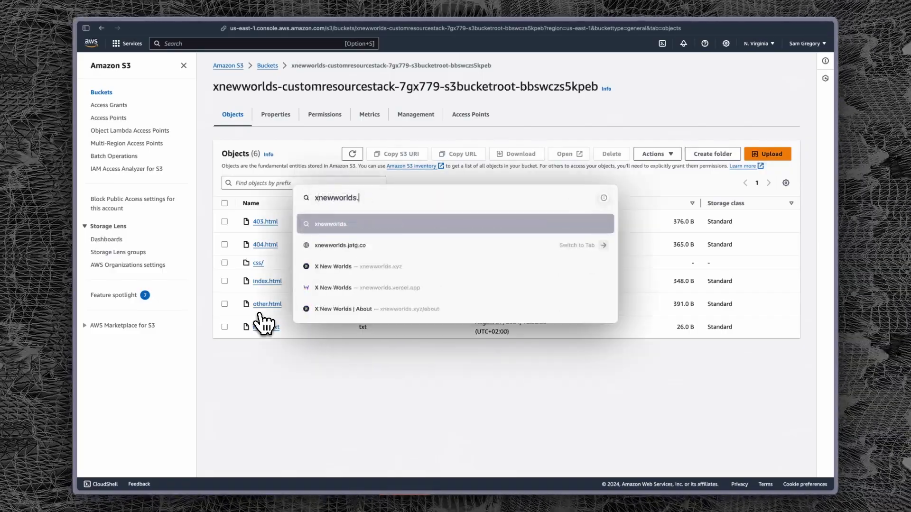
type("jatg.co")
key("Return")
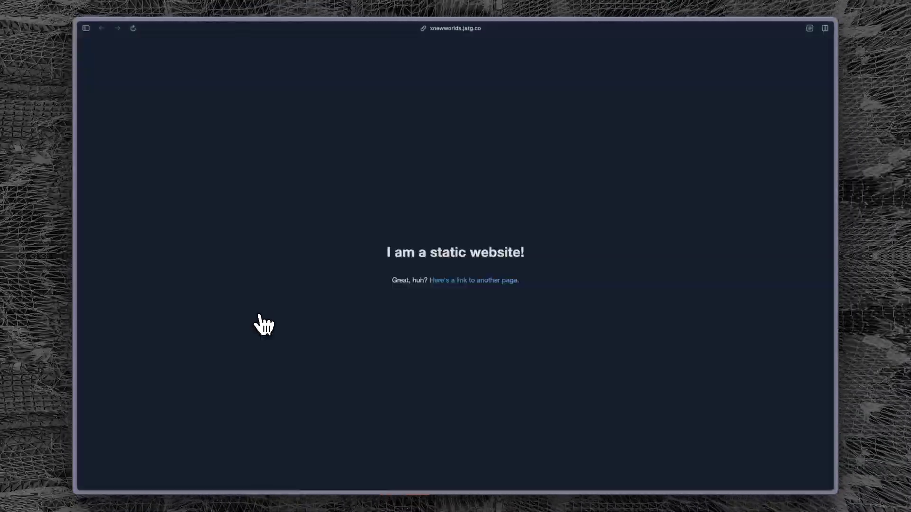
left_click_drag(356, 271, 661, 345)
left_click(181, 96)
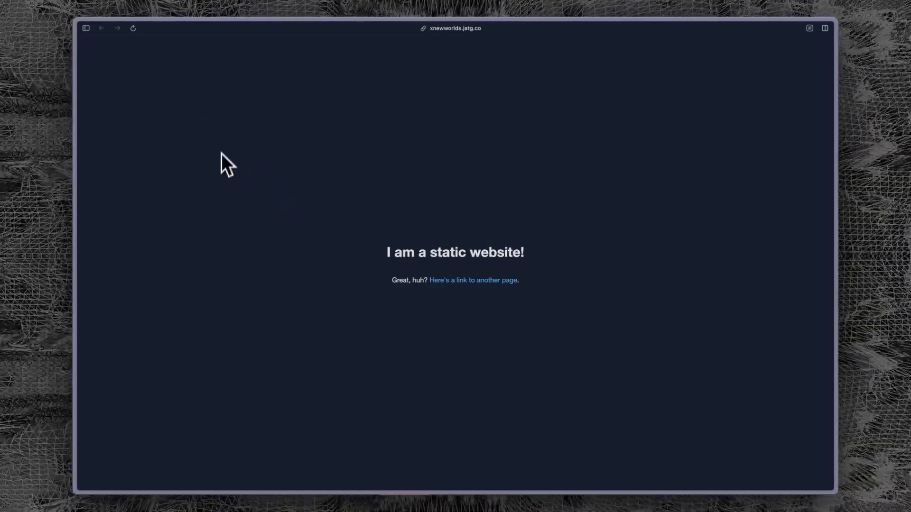
- Delete the bucket's six placeholder objects and upload six new site files
key("ctrl+Tab")
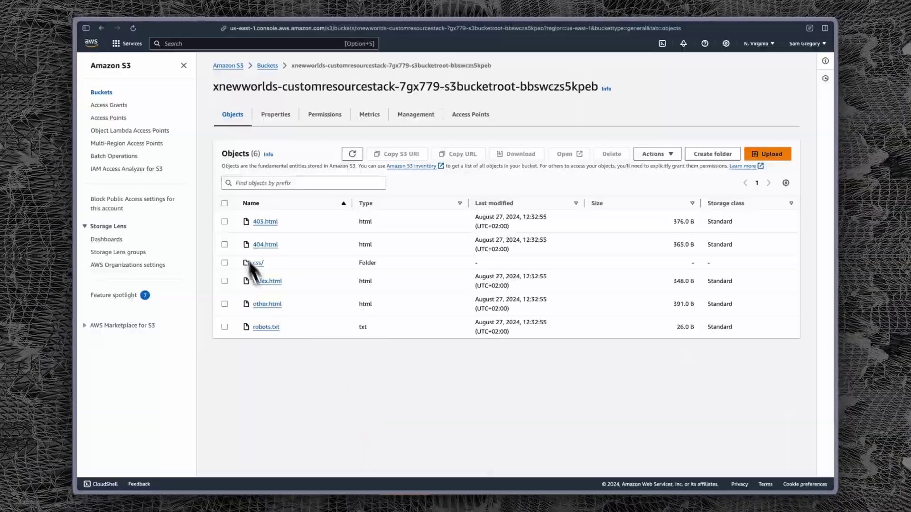
left_click(225, 203)
left_click(612, 153)
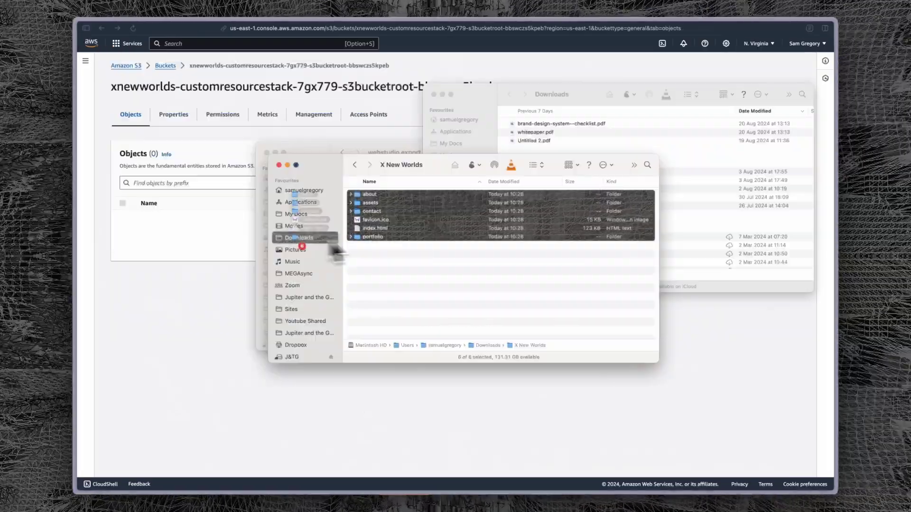
left_click_drag(372, 213, 204, 246)
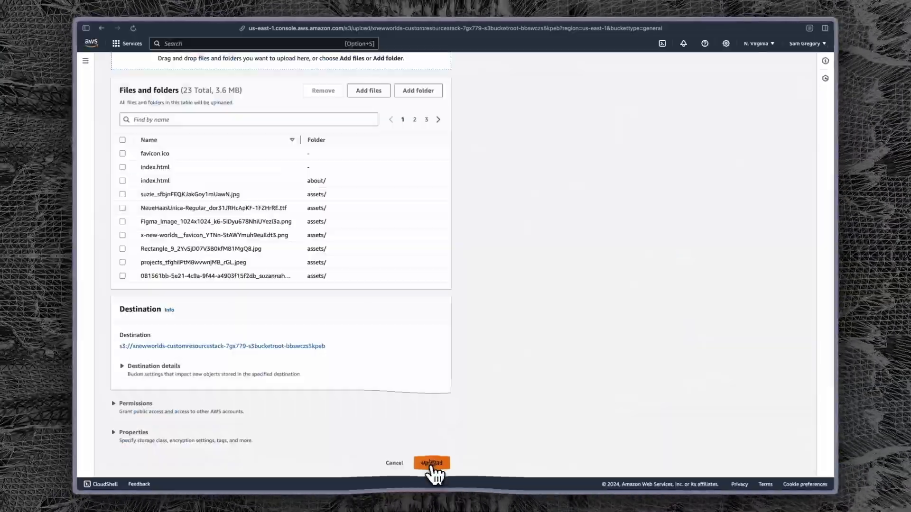
left_click(433, 465)
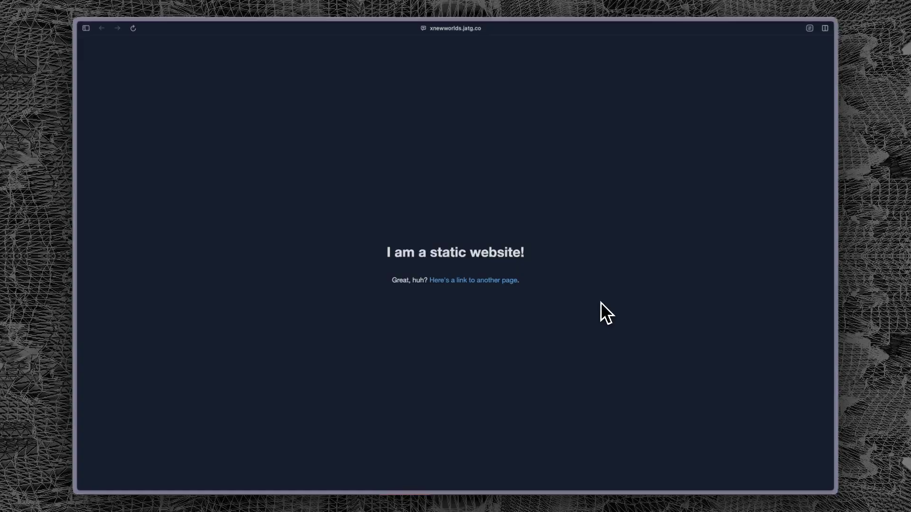
mouse_move(85, 278)
left_click(111, 237)
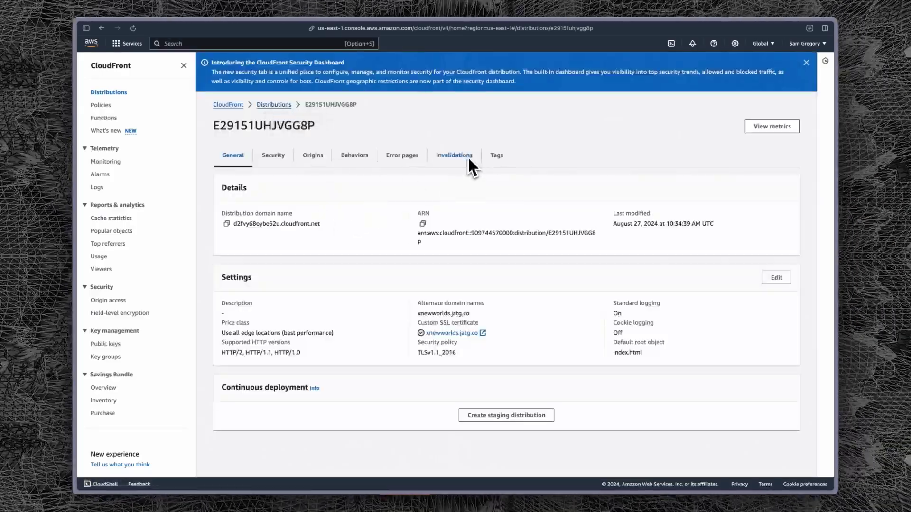
- Request an invalidation for object path /* on the site's distribution
left_click(462, 156)
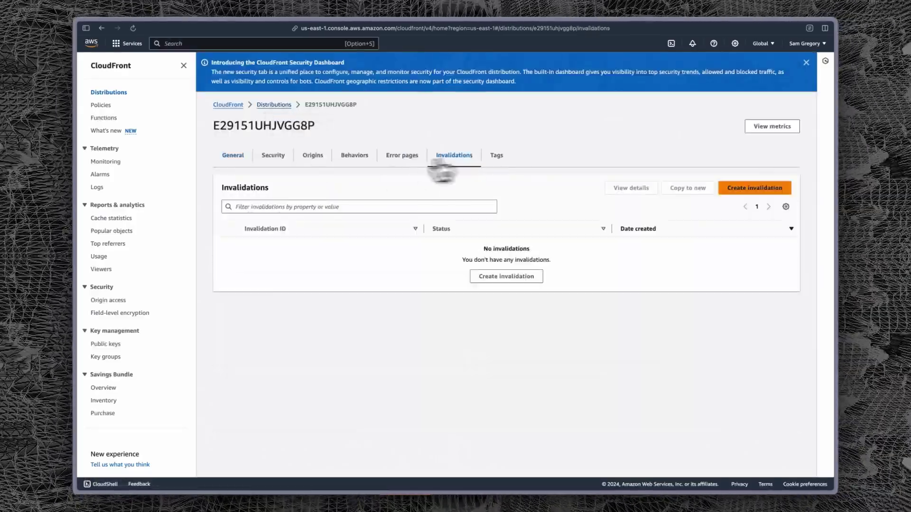
left_click(495, 278)
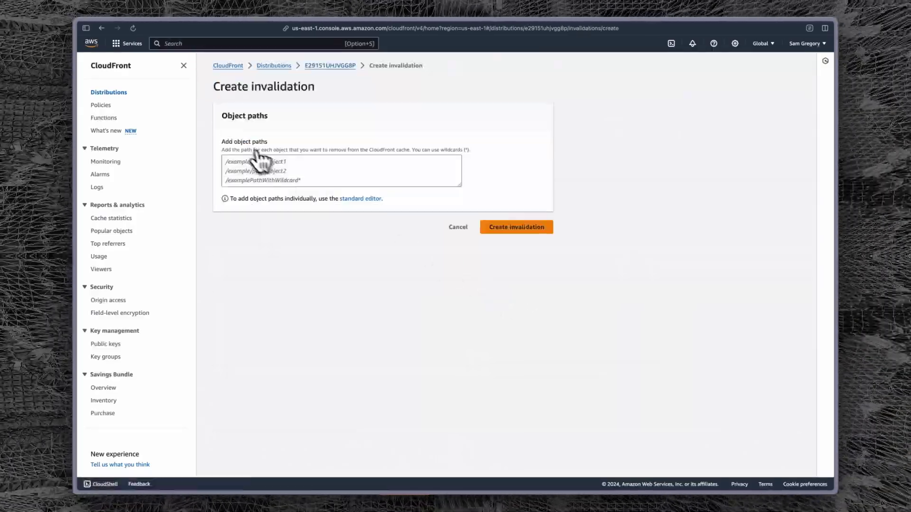
left_click(255, 166)
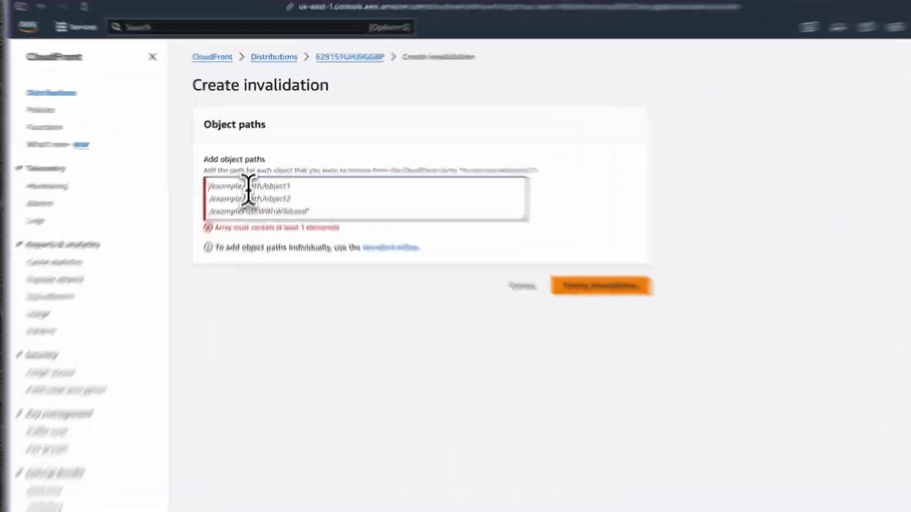
type("/")
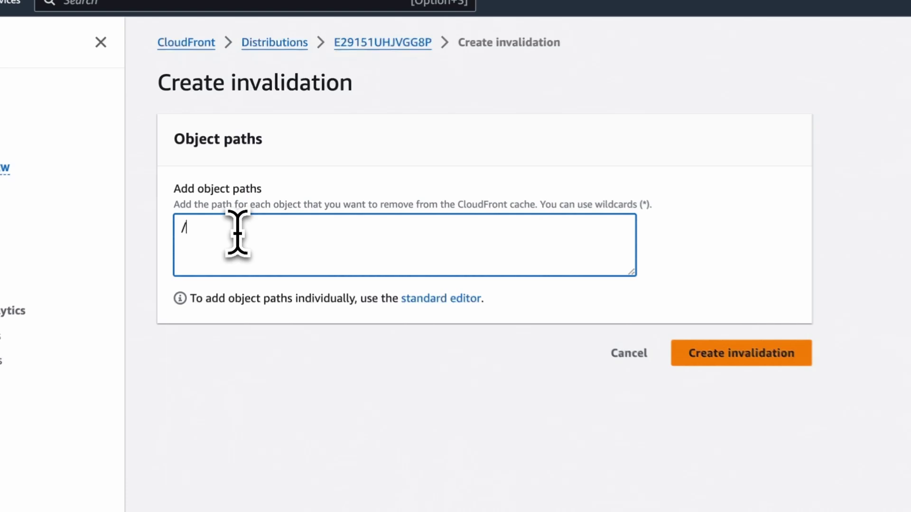
type("*")
left_click(747, 357)
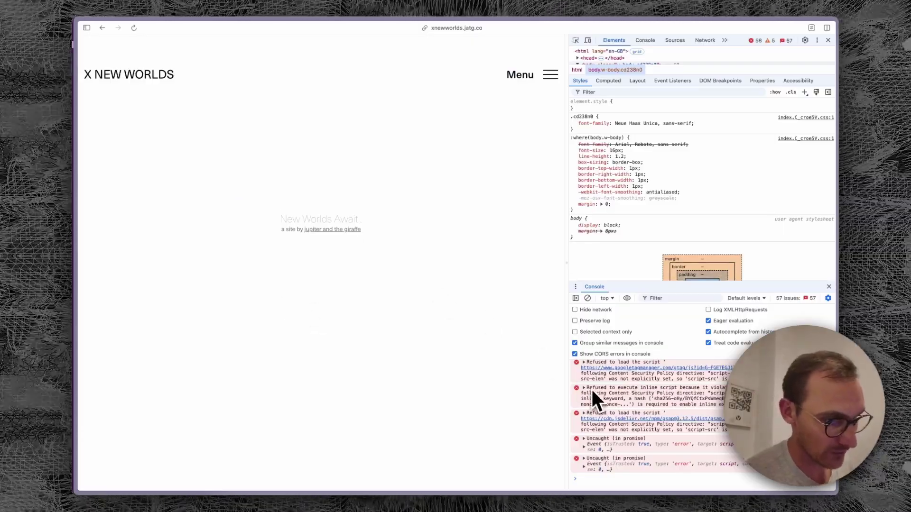
- Scroll the DevTools Console to read the refused script, style and font CSP errors
scroll(592, 391, "up", 5)
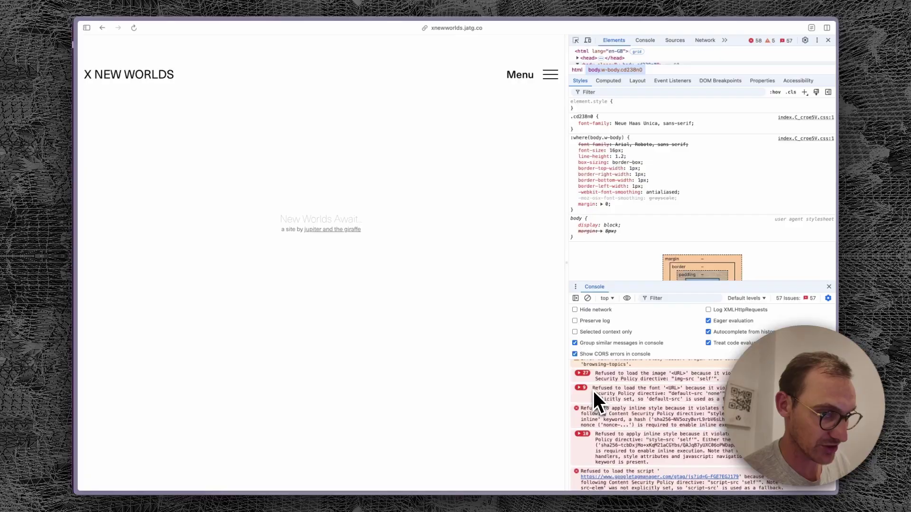
scroll(593, 391, "down", 5)
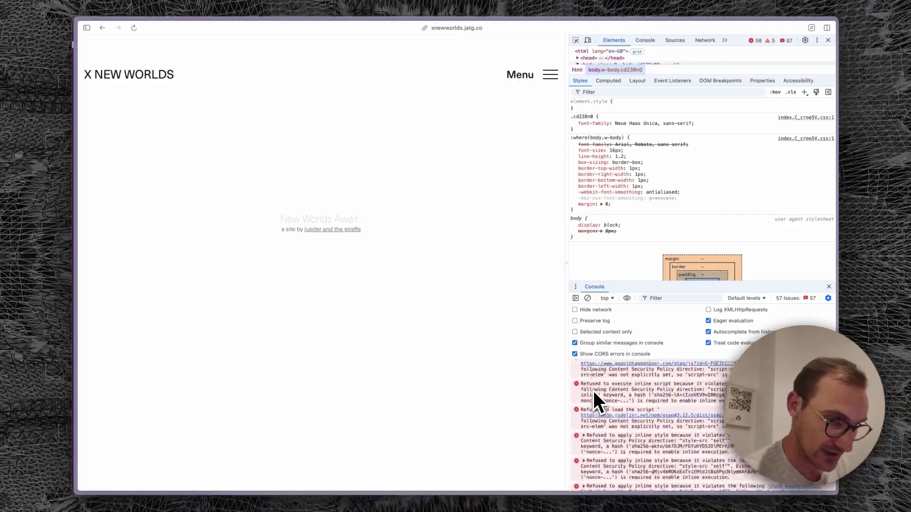
scroll(593, 391, "down", 4)
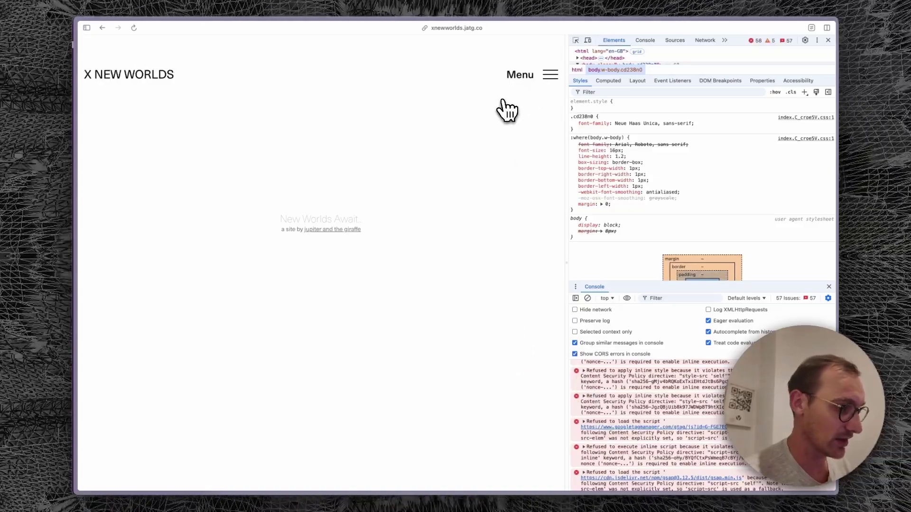
- Try the /about address, then load /about/index.html after Access Denied
key("super+l")
type("about")
key("Return")
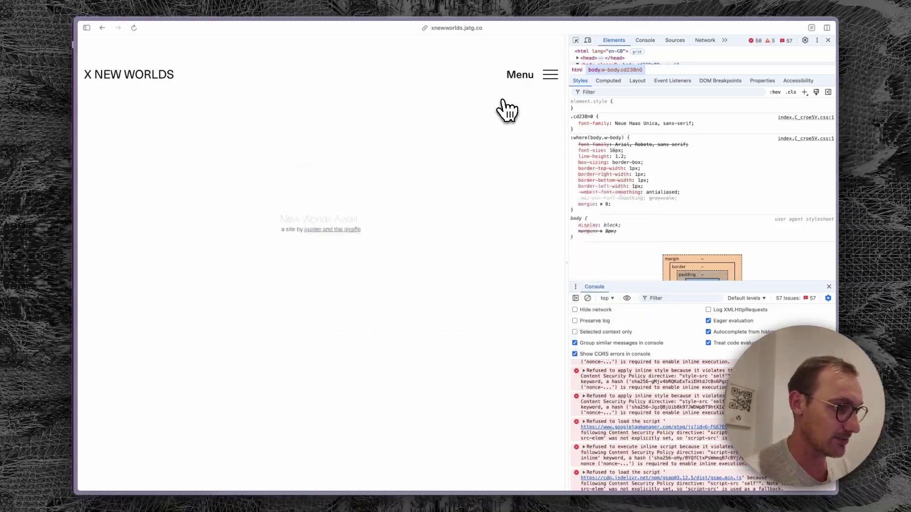
key("super+l")
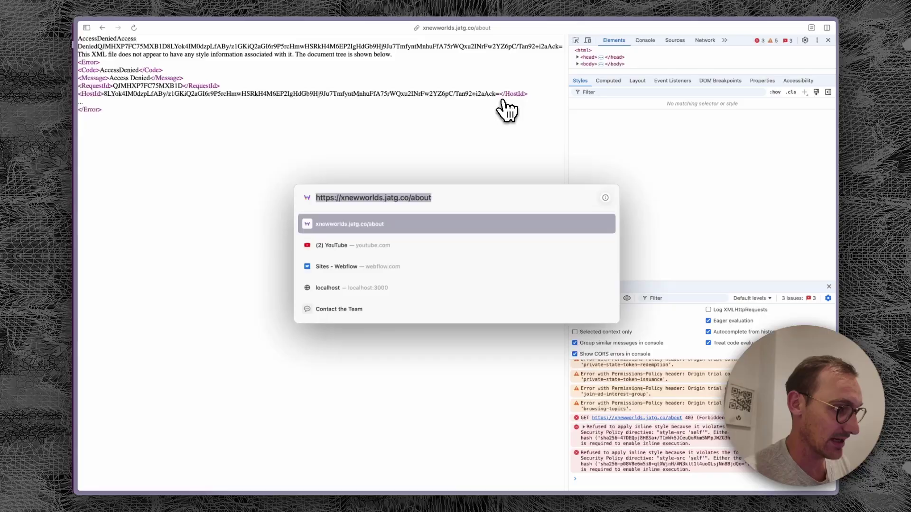
type("/index")
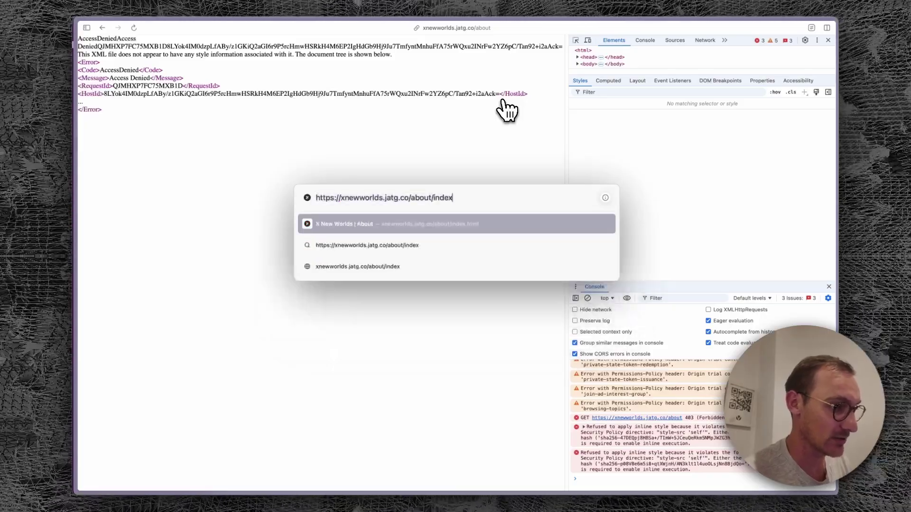
type(".html")
key("Return")
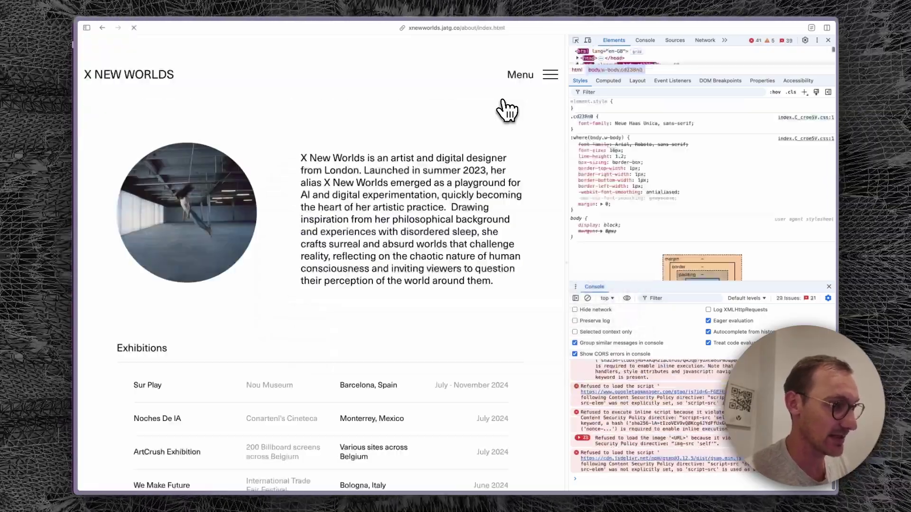
- Expand the exported about folder to confirm its index.html, then minimize the X New Worlds window
mouse_move(831, 8)
left_click(427, 164)
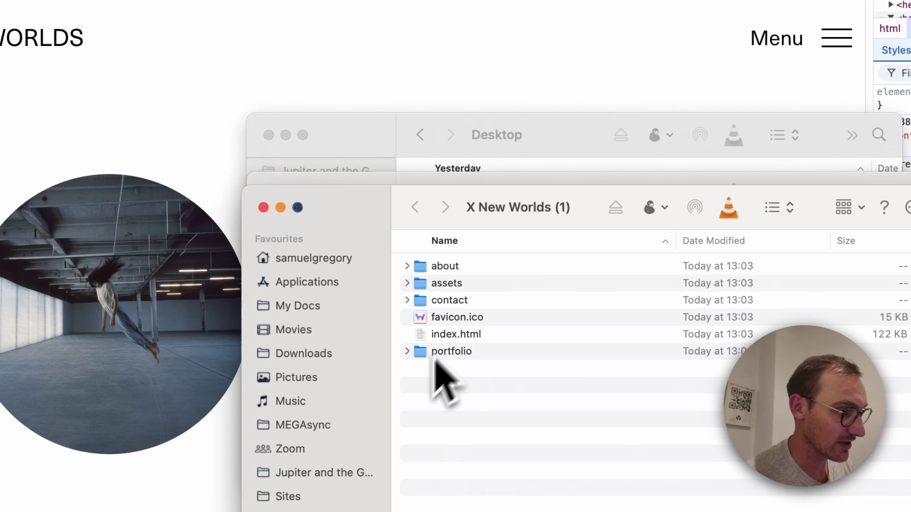
left_click(406, 266)
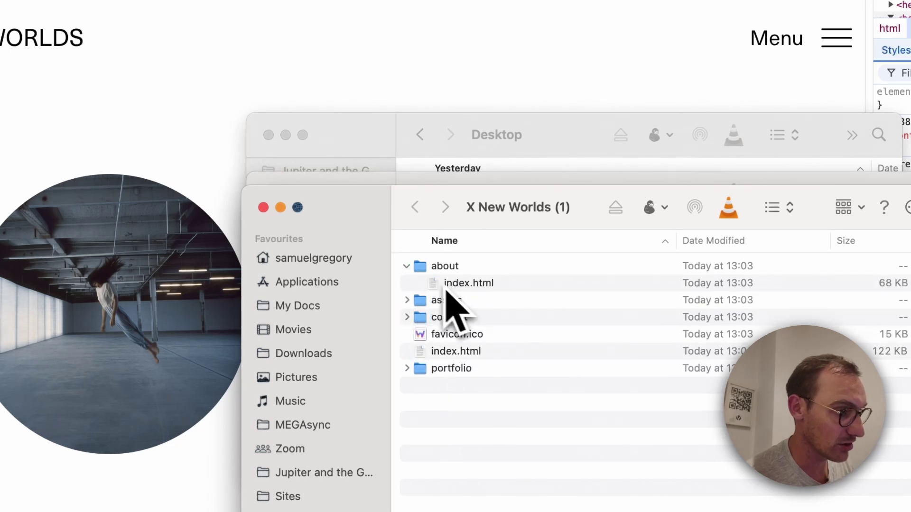
left_click(280, 208)
left_click(232, 223)
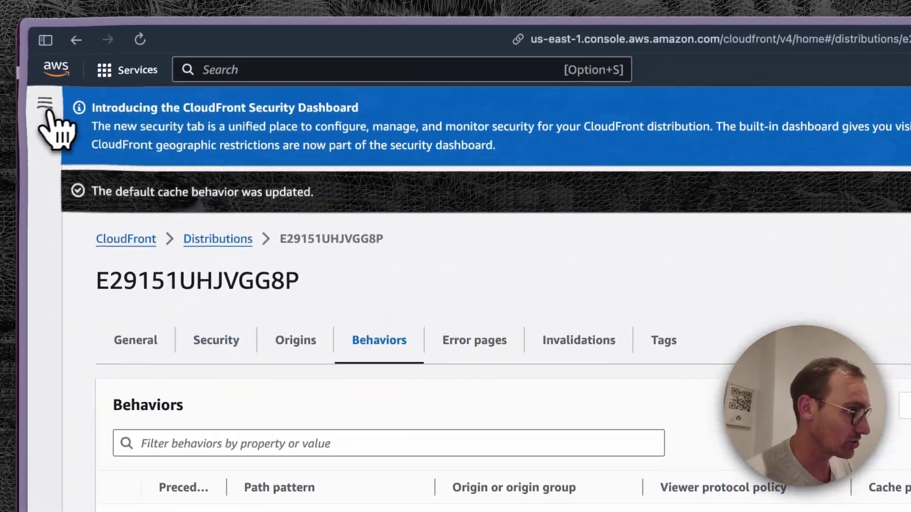
- Open the RedirectFolder function from the CloudFront Functions list
left_click(46, 106)
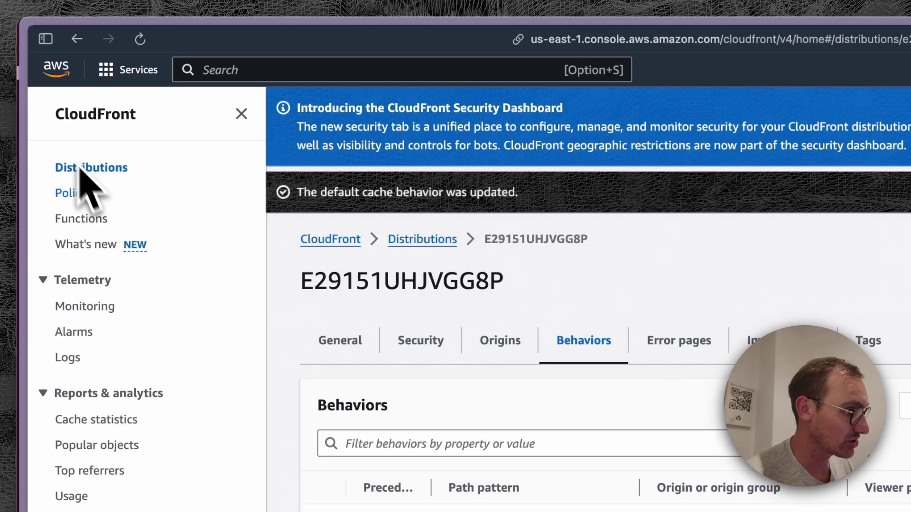
left_click(84, 215)
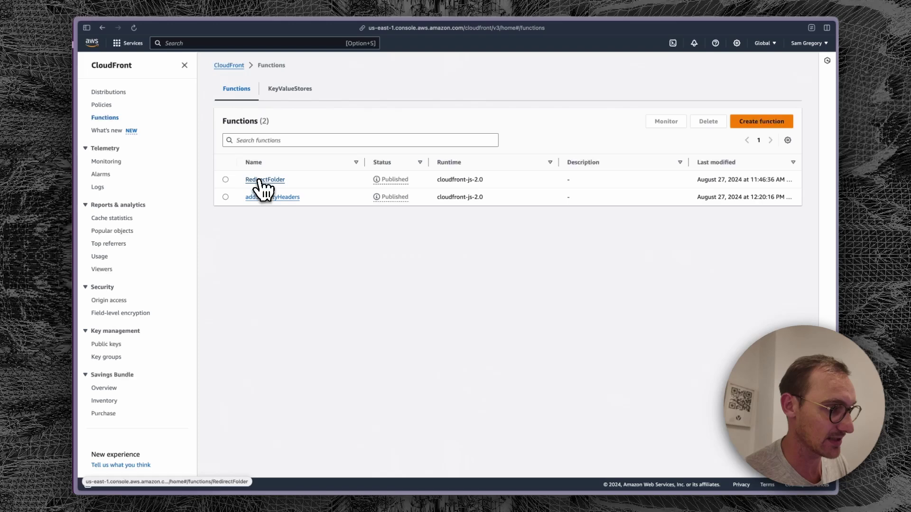
left_click(264, 180)
scroll(315, 282, "down", 3)
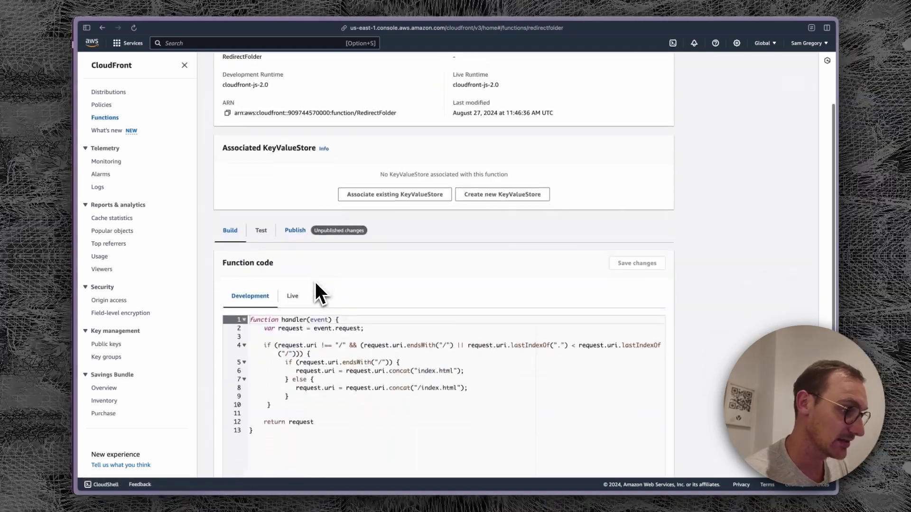
- Walk through the handler's '/' and '.' lastIndexOf checks and its index.html concatenations
left_click(295, 460)
left_click_drag(211, 434, 86, 155)
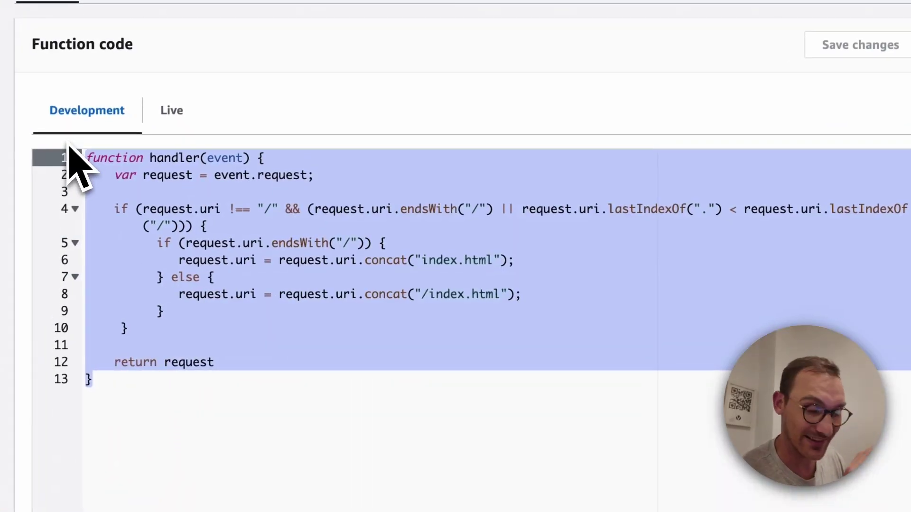
left_click(214, 277)
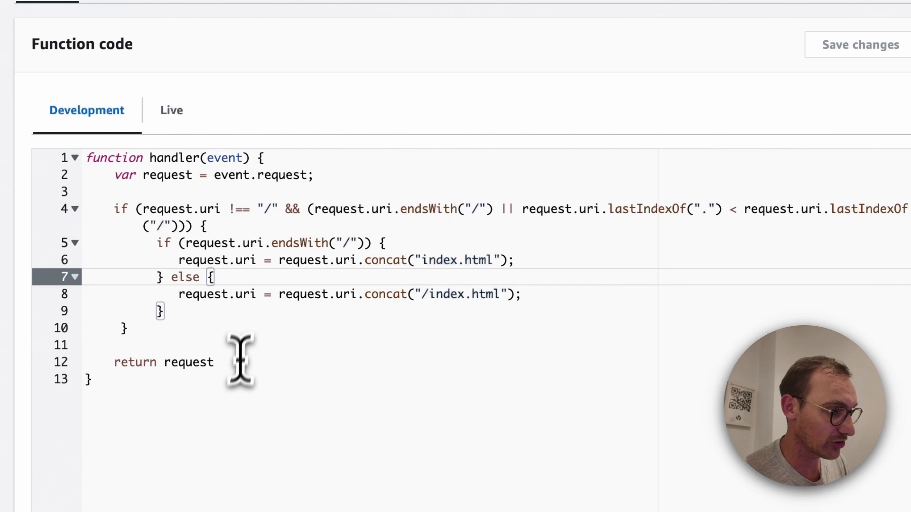
left_click_drag(464, 210, 488, 210)
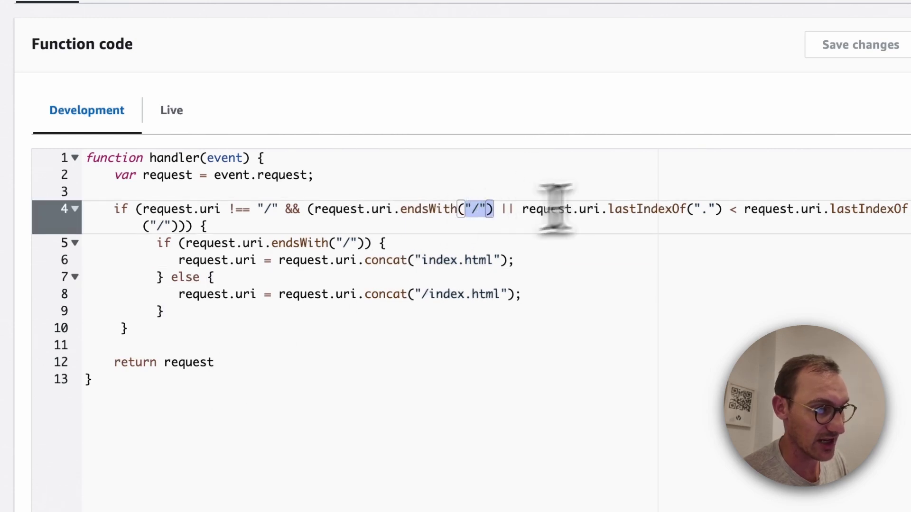
left_click_drag(701, 210, 717, 210)
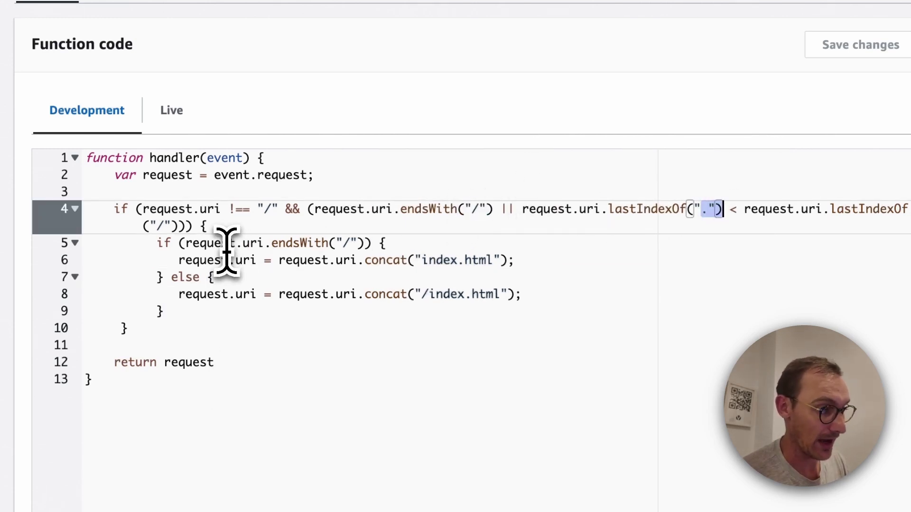
left_click(194, 362)
left_click_drag(179, 260, 671, 269)
left_click(591, 277)
left_click_drag(590, 294, 209, 289)
double_click(453, 295)
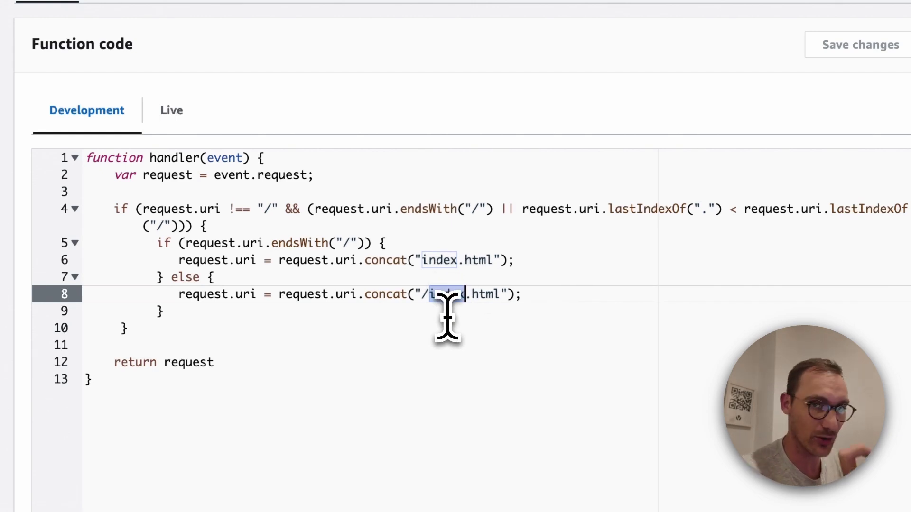
key("super+Down")
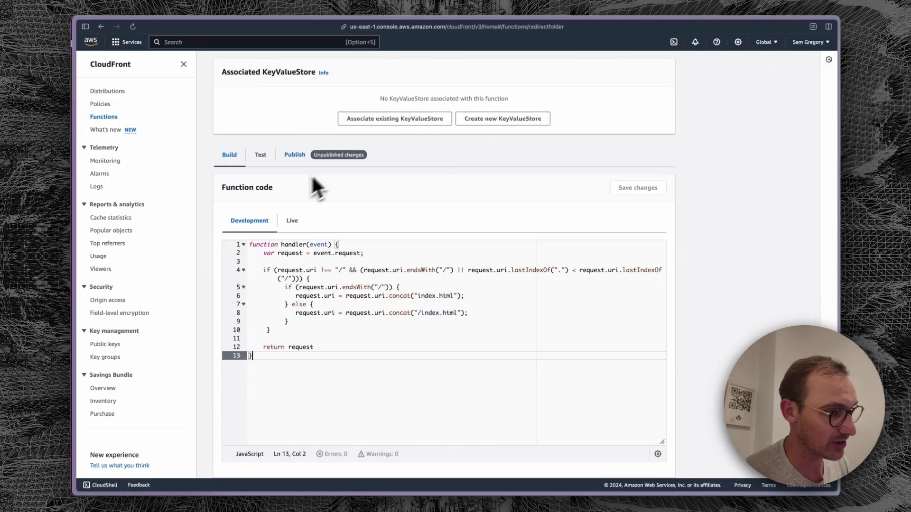
- Inspect addSecurityHeaders' CSP line, noting the googletagmanager, jsdelivr and cdnjs cloudflare sources
left_click(105, 119)
left_click(268, 198)
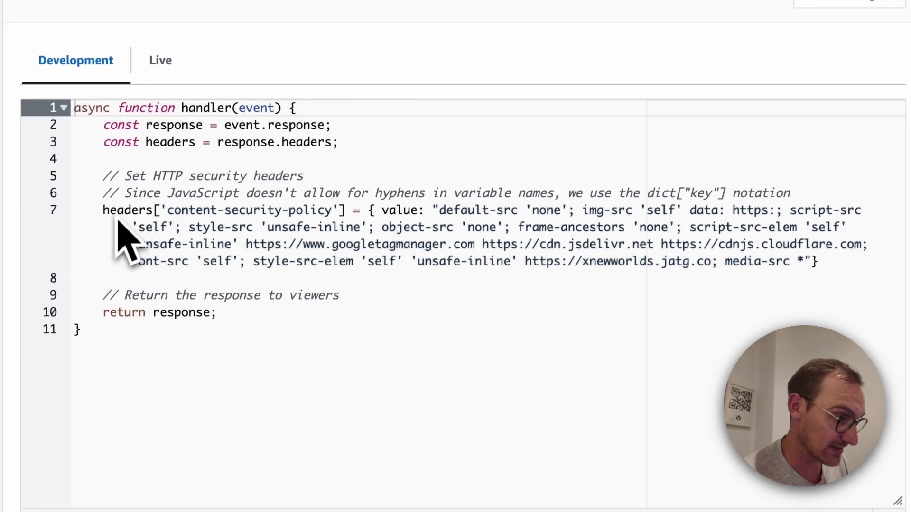
left_click_drag(103, 211, 831, 268)
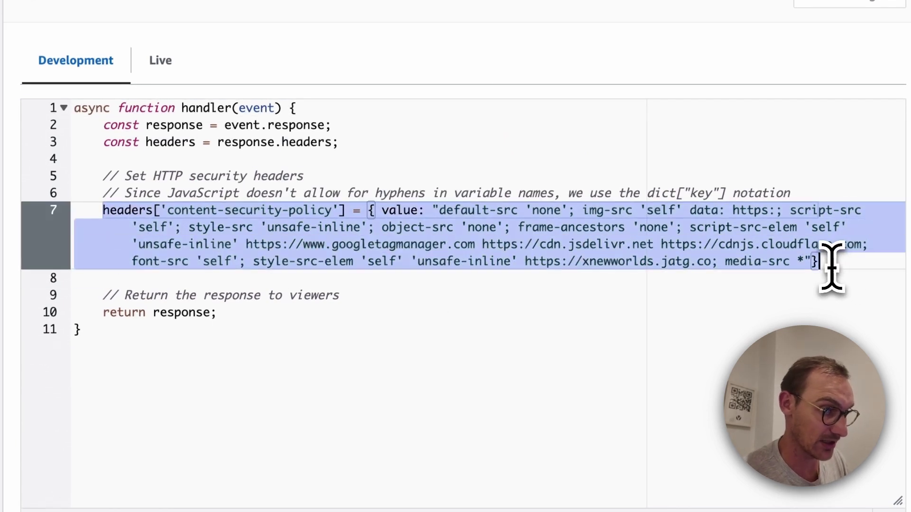
left_click(824, 268)
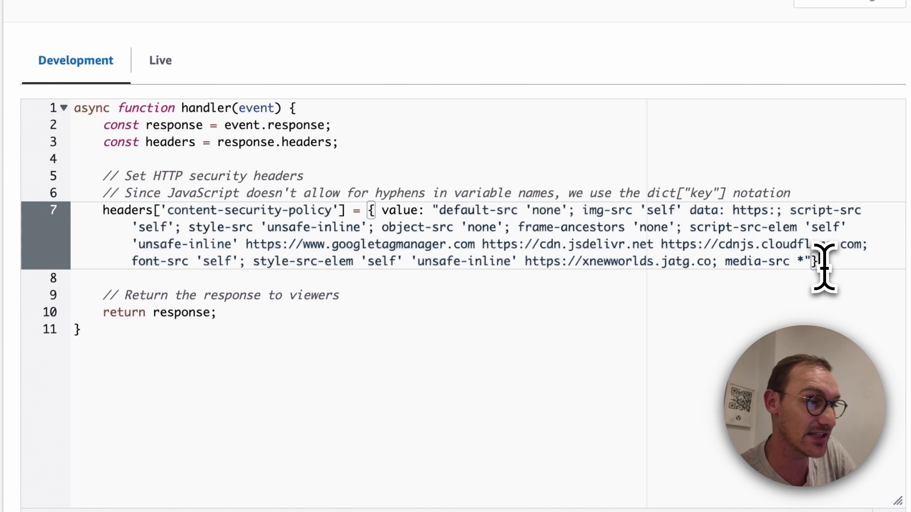
left_click_drag(247, 244, 426, 245)
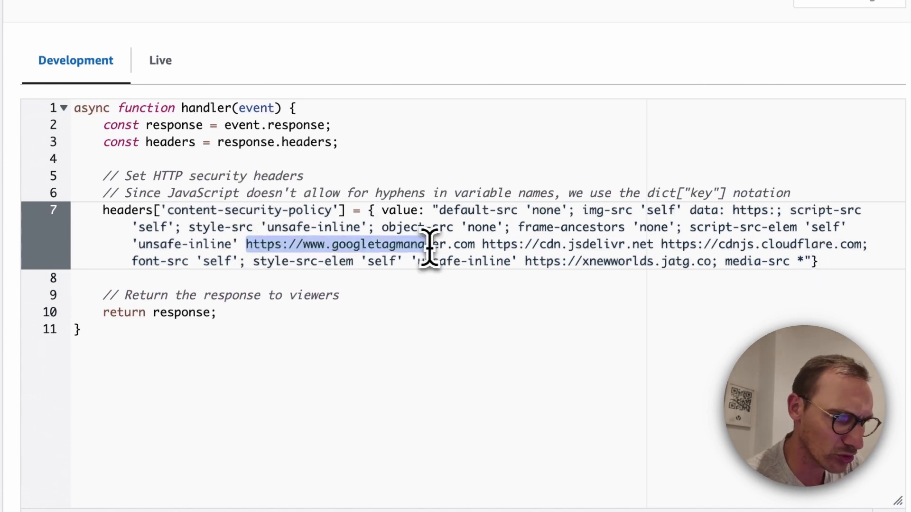
left_click_drag(539, 244, 632, 244)
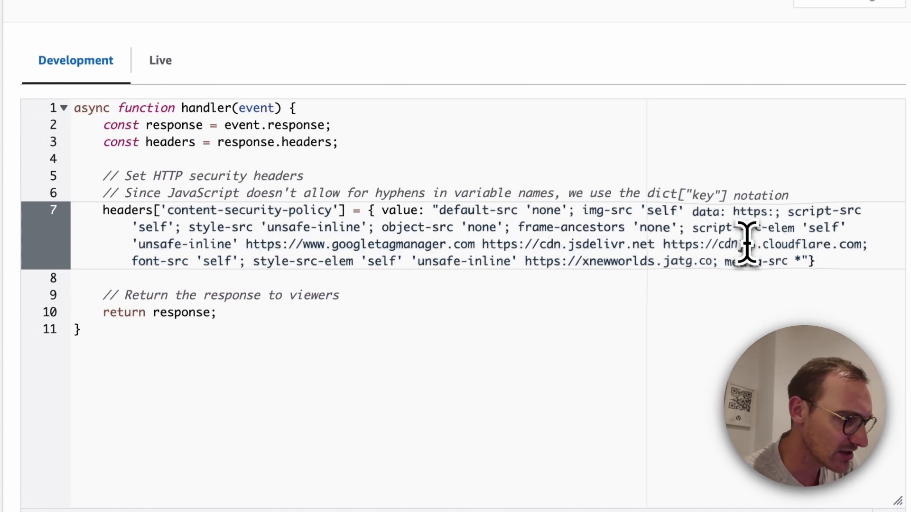
left_click_drag(747, 245, 805, 244)
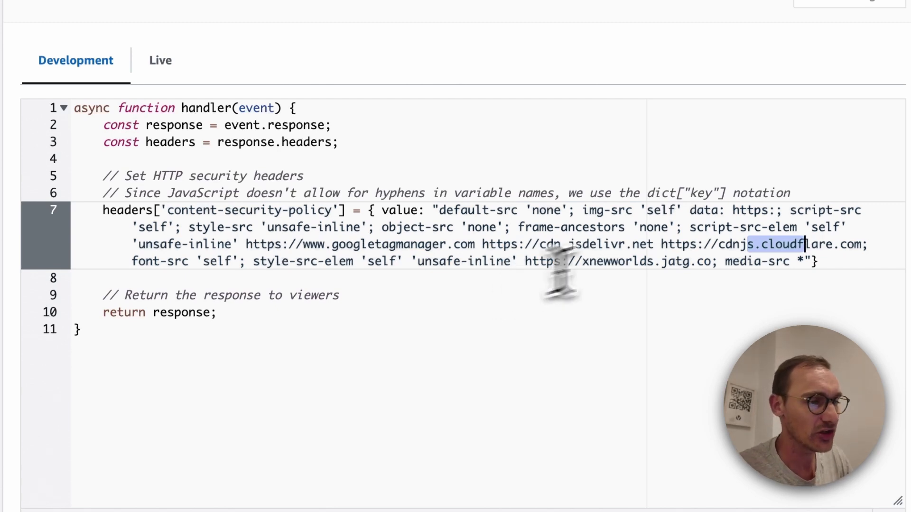
left_click(799, 265)
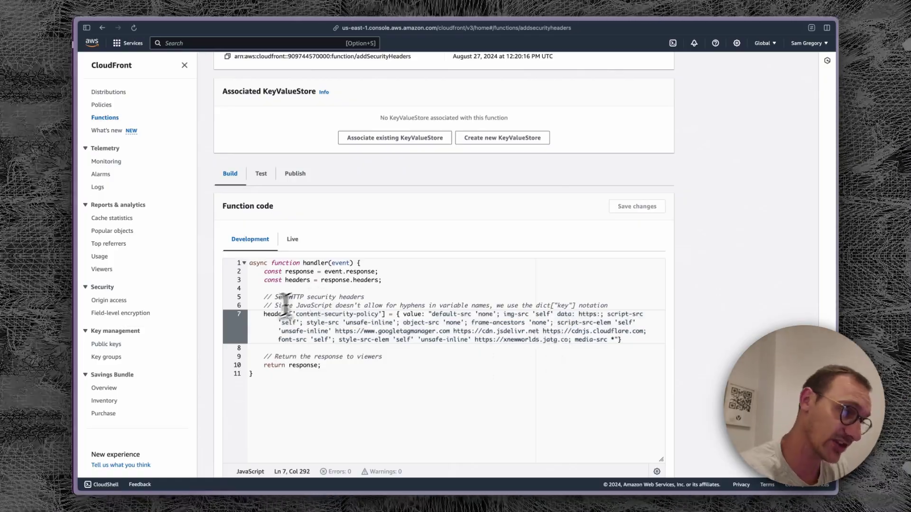
- Revisit the security header line and show addSecurityHeaders' publish options
left_click_drag(265, 312, 631, 351)
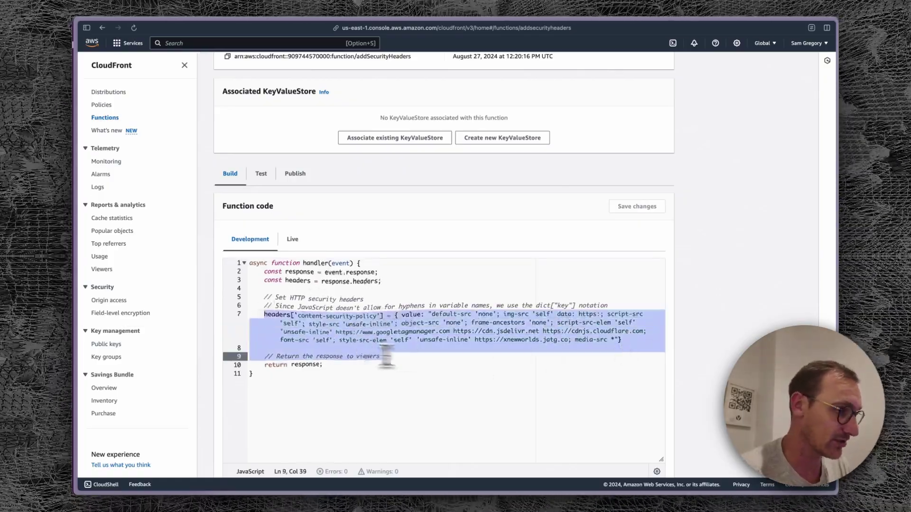
scroll(344, 350, "up", 1)
left_click(344, 350)
scroll(345, 350, "up", 3)
left_click(304, 262)
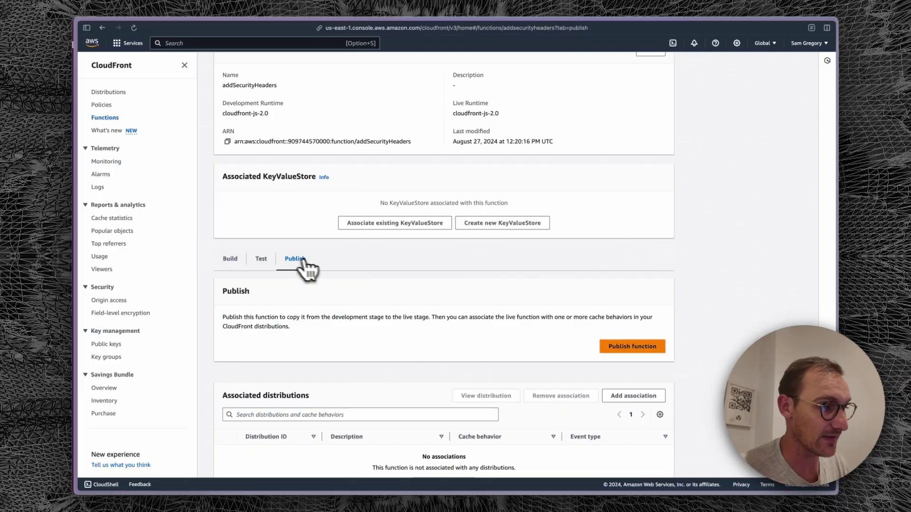
scroll(359, 305, "up", 3)
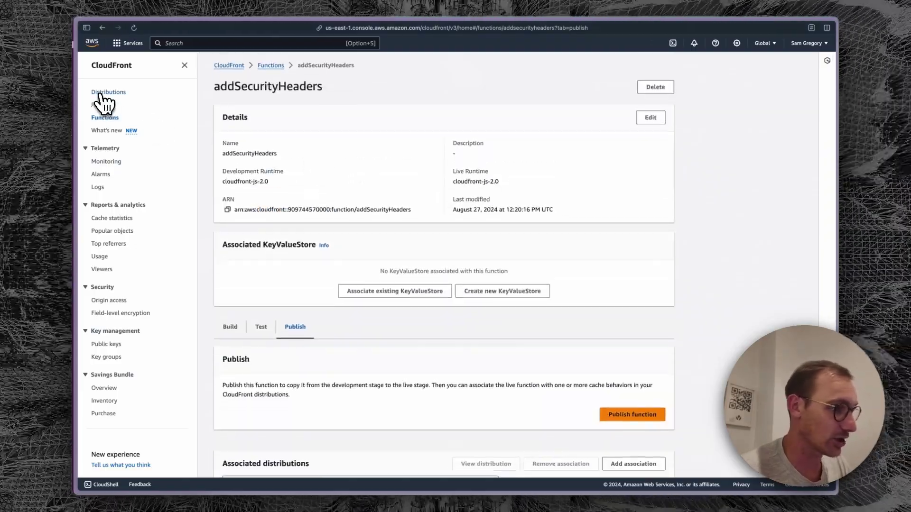
- Open the Edit page for the Default (*) behavior of distribution E29151UHJVGG8P
left_click(109, 92)
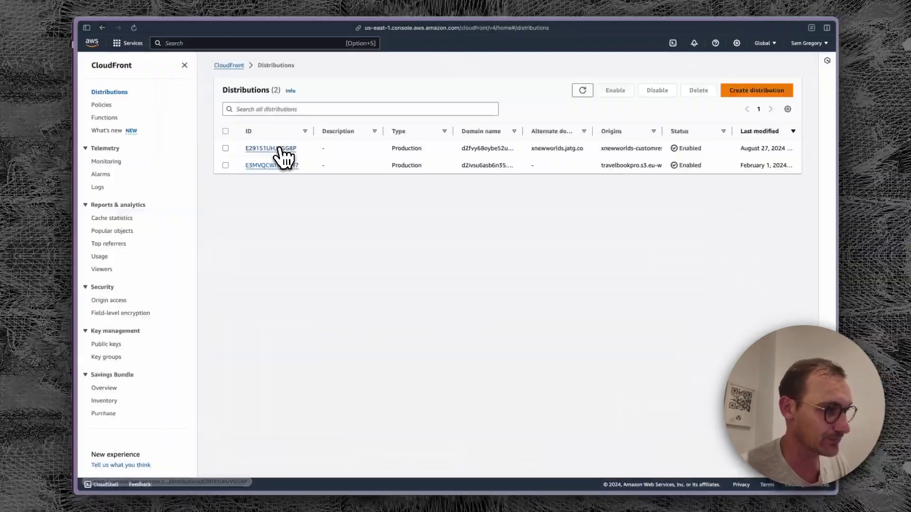
left_click(280, 149)
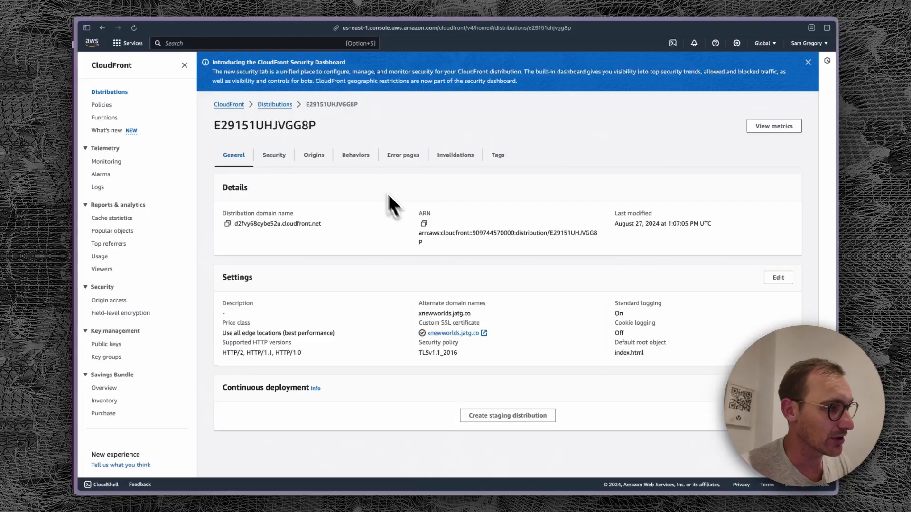
left_click(356, 157)
left_click(225, 246)
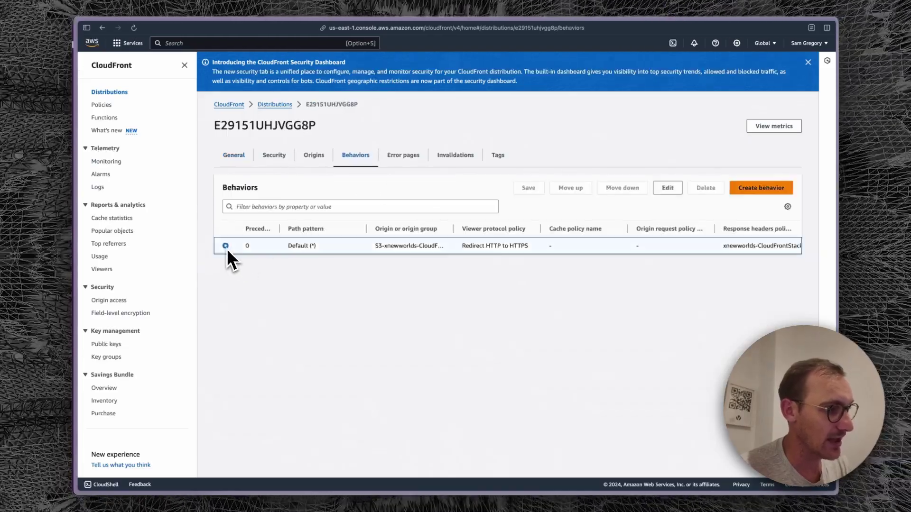
left_click(667, 187)
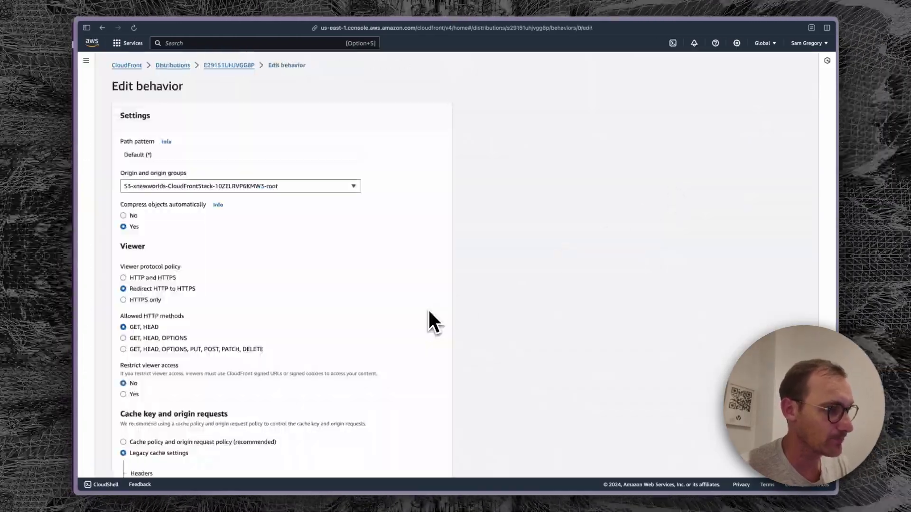
- Associate the CloudFront function RedirectFolder with viewer requests
scroll(432, 323, "down", 15)
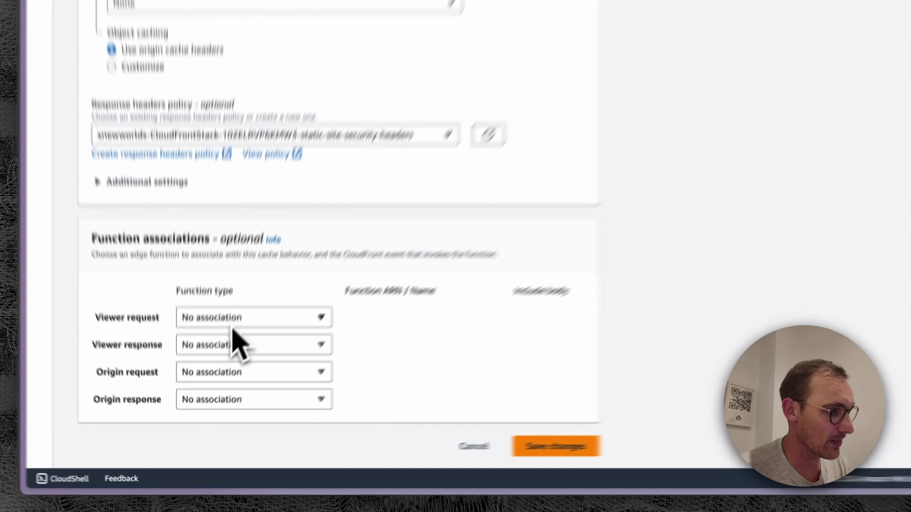
left_click(244, 379)
left_click(256, 321)
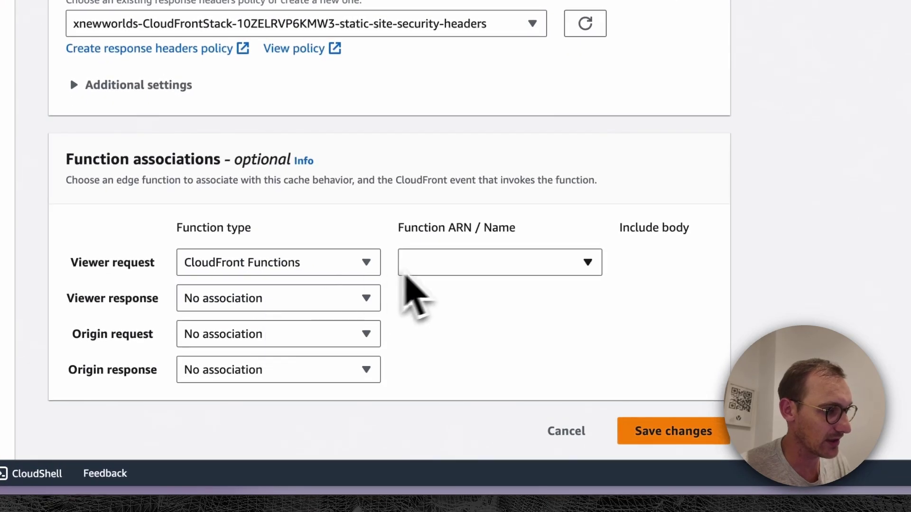
left_click(418, 268)
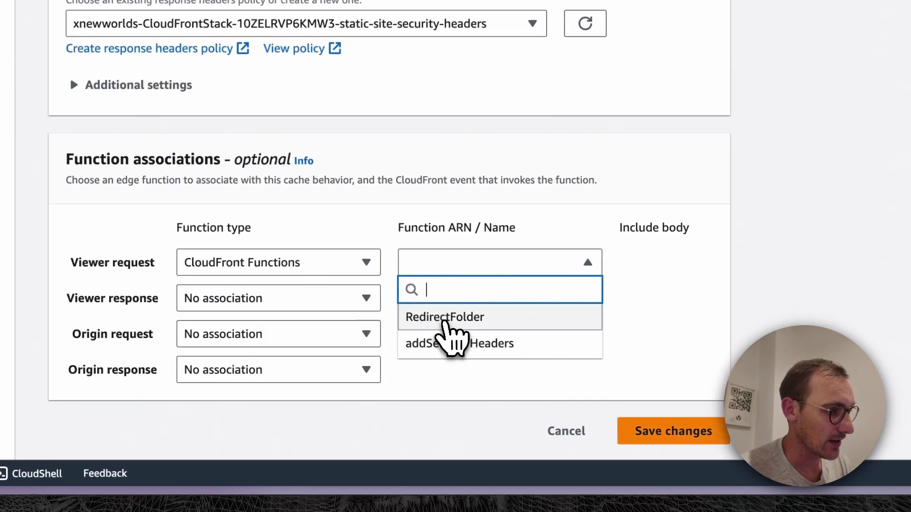
left_click(446, 319)
- Associate addSecurityHeaders with viewer responses and save the behavior
left_click(294, 304)
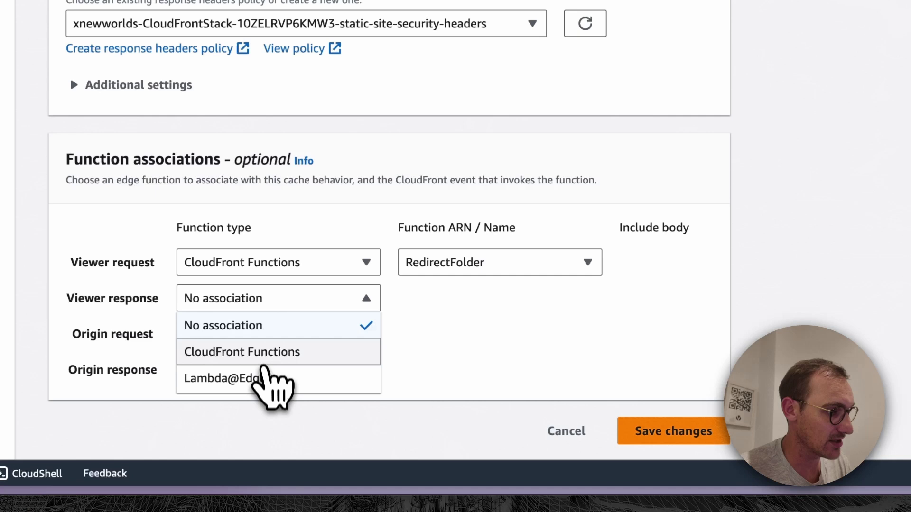
left_click(260, 353)
left_click(491, 299)
left_click(462, 380)
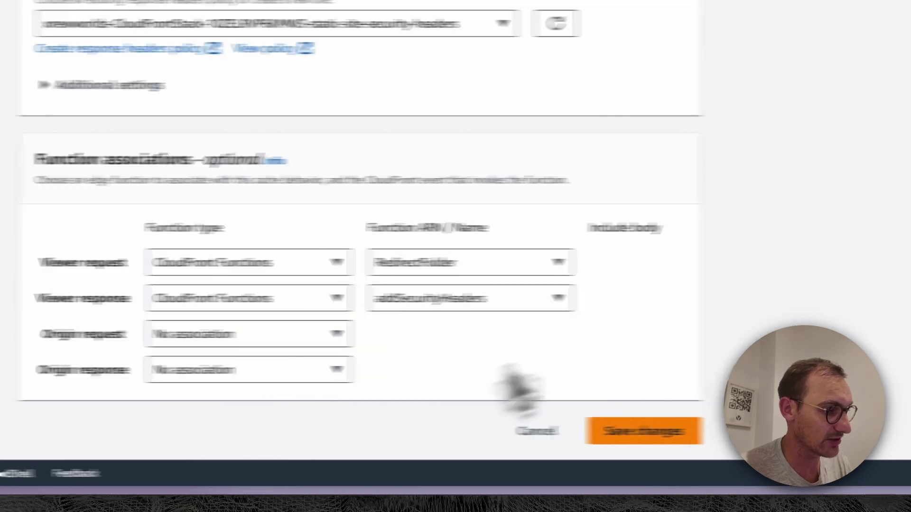
left_click(664, 431)
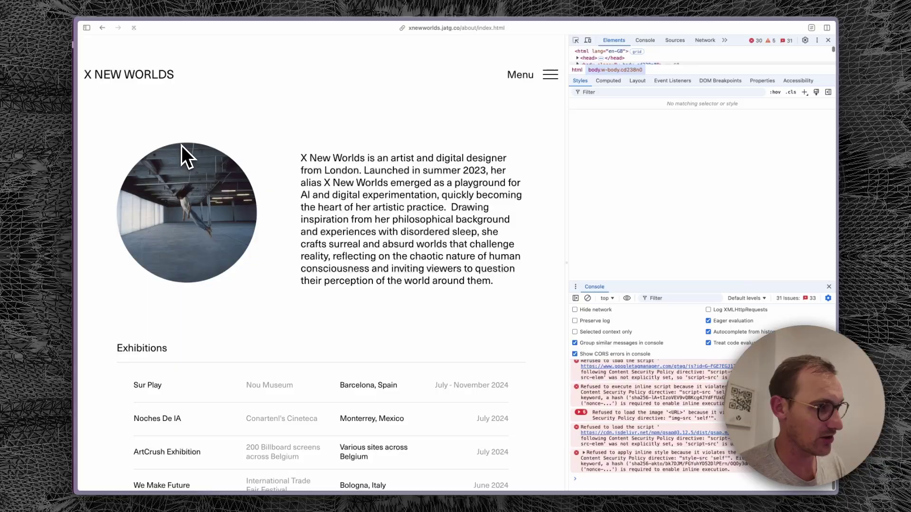
- Load the X NEW WORLDS home page, then the plain /about URL, in Arc
left_click(127, 75)
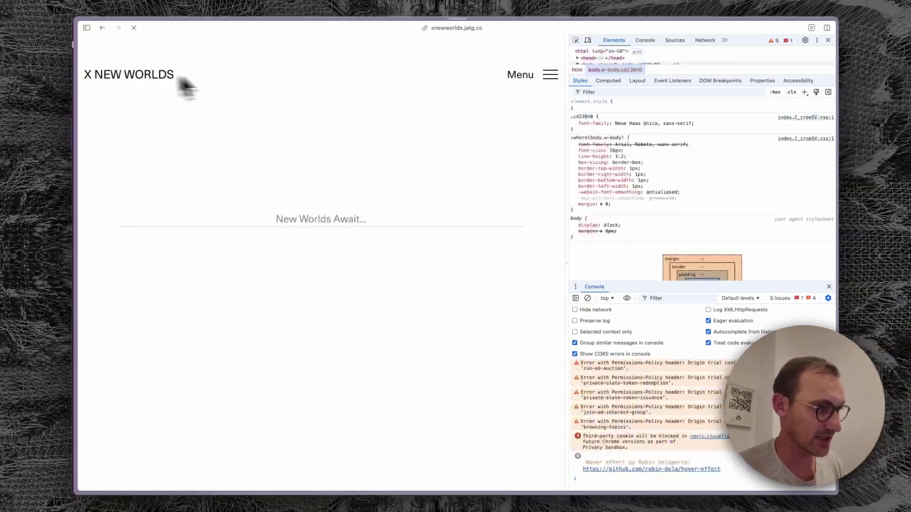
key("super+l")
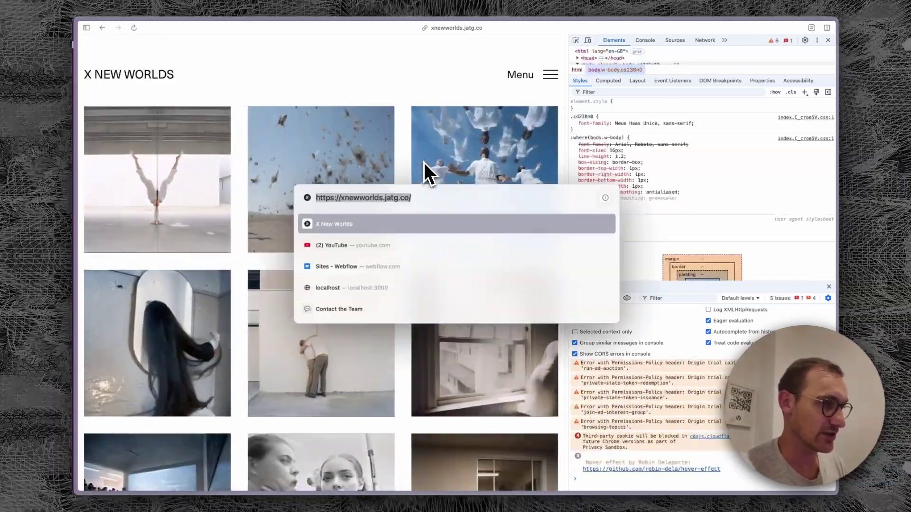
type("about")
key("Return")
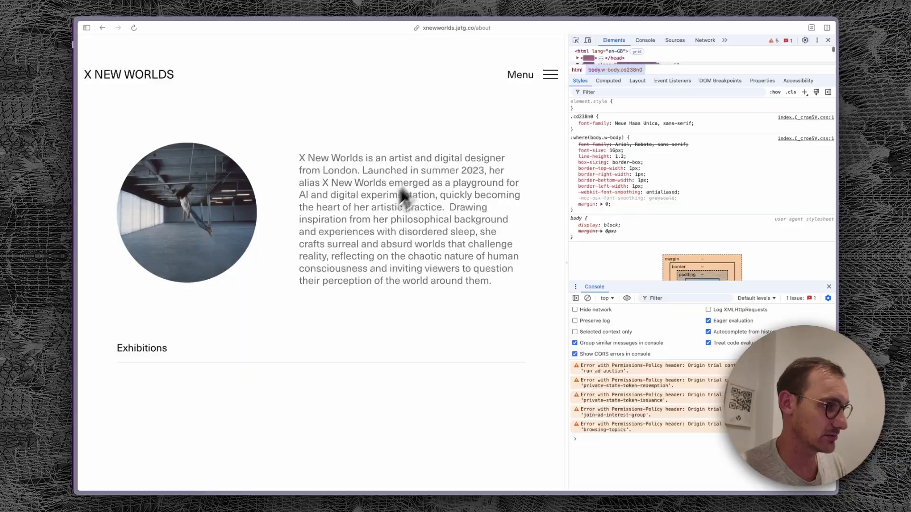